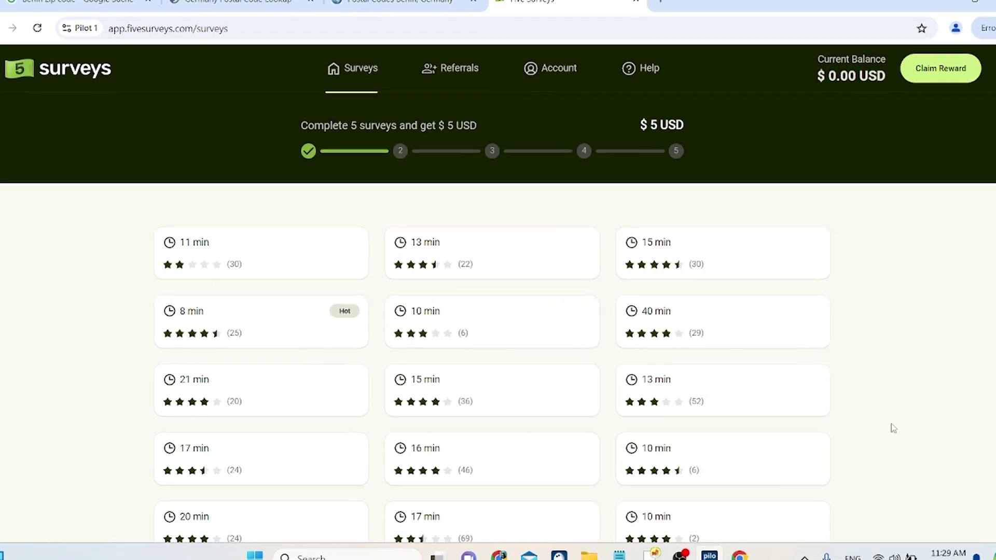
Step: Examine the full list of available surveys on the Five Surveys dashboard, with their durations and ratings
{"action": "scroll", "coordinate": [893, 428], "scroll_direction": "down", "scroll_amount": 2}
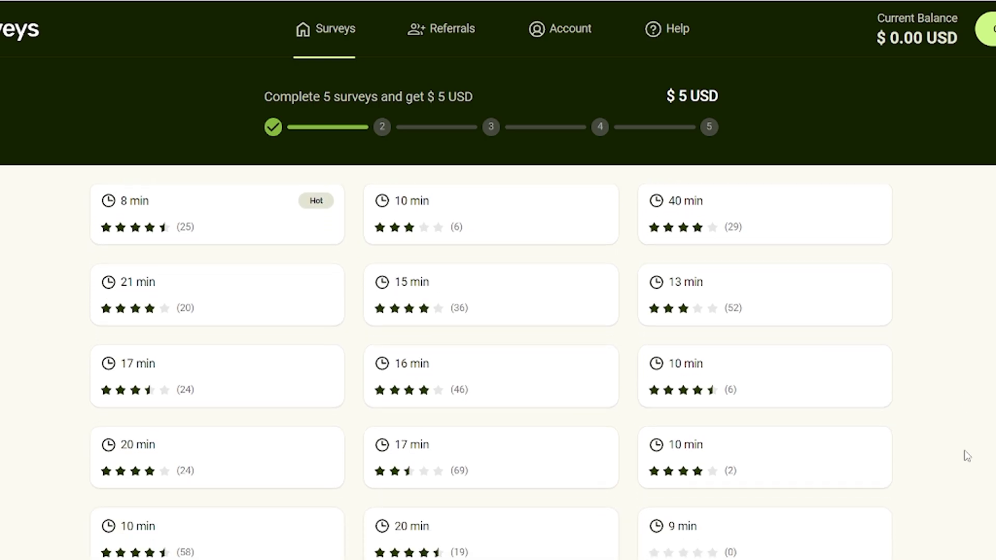
{"action": "scroll", "coordinate": [967, 455], "scroll_direction": "down", "scroll_amount": 1}
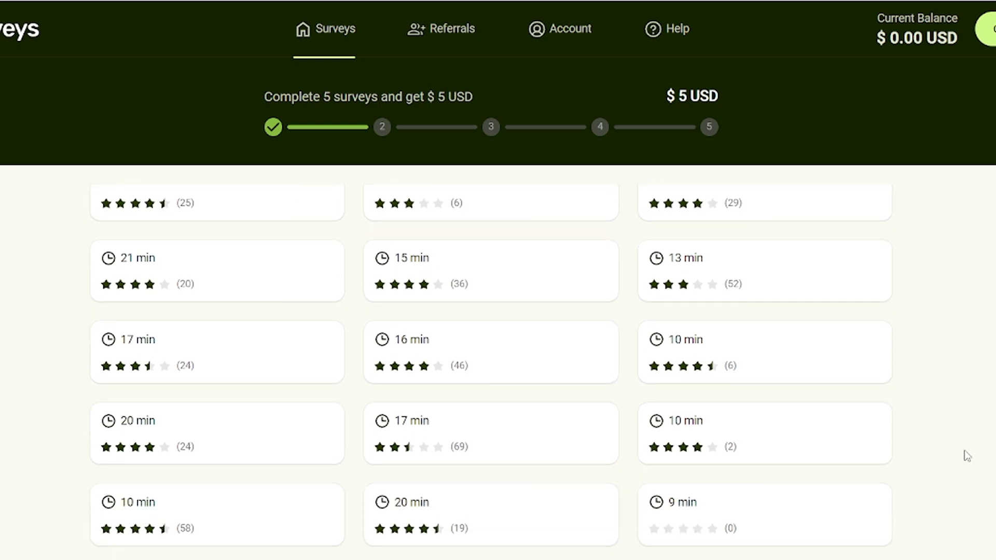
{"action": "scroll", "coordinate": [967, 455], "scroll_direction": "down", "scroll_amount": 3}
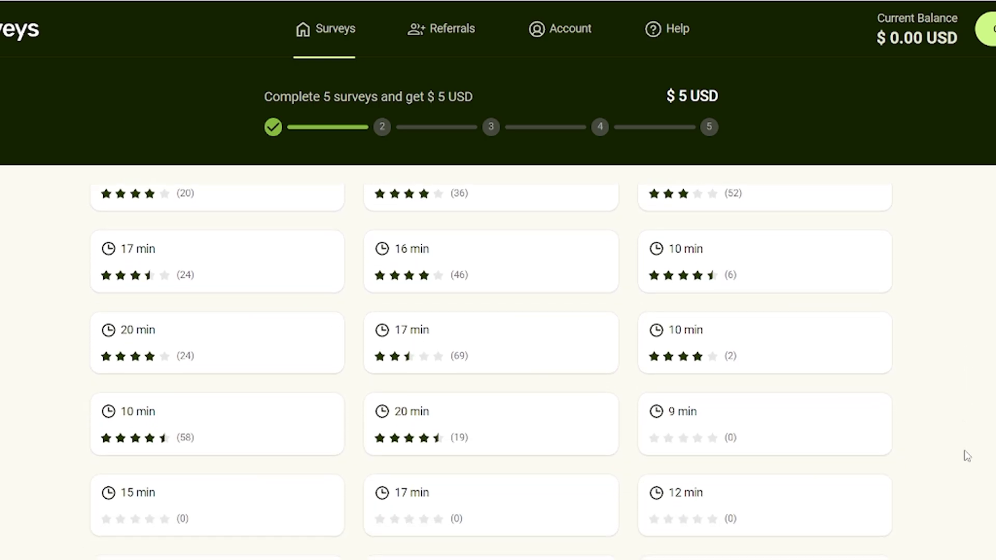
{"action": "scroll", "coordinate": [967, 455], "scroll_direction": "down", "scroll_amount": 3}
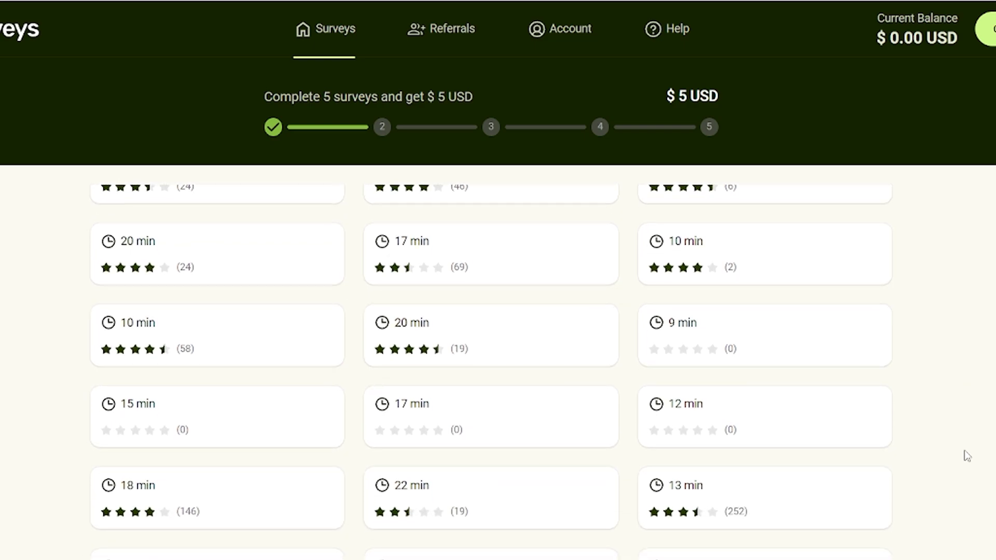
{"action": "scroll", "coordinate": [966, 455], "scroll_direction": "down", "scroll_amount": 8}
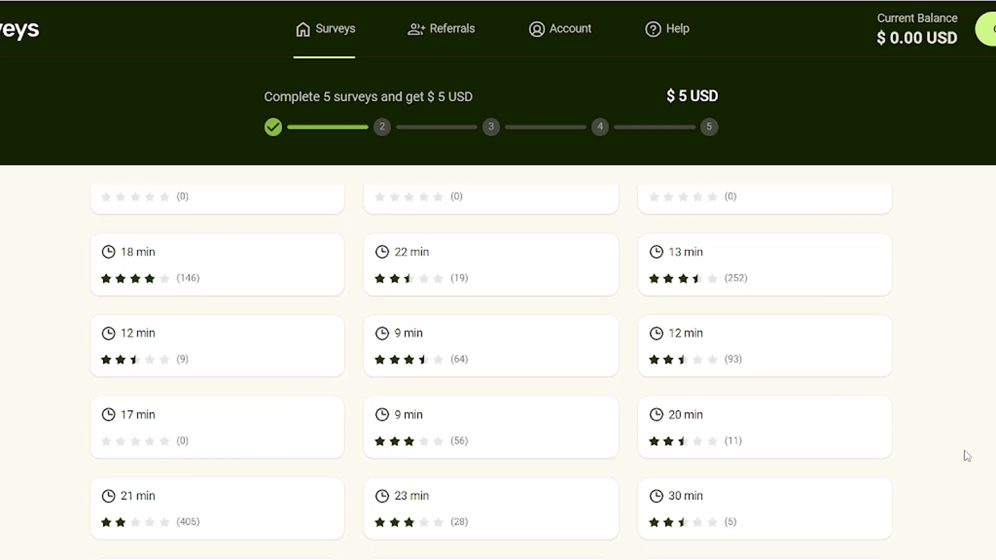
{"action": "scroll", "coordinate": [967, 455], "scroll_direction": "down", "scroll_amount": 8}
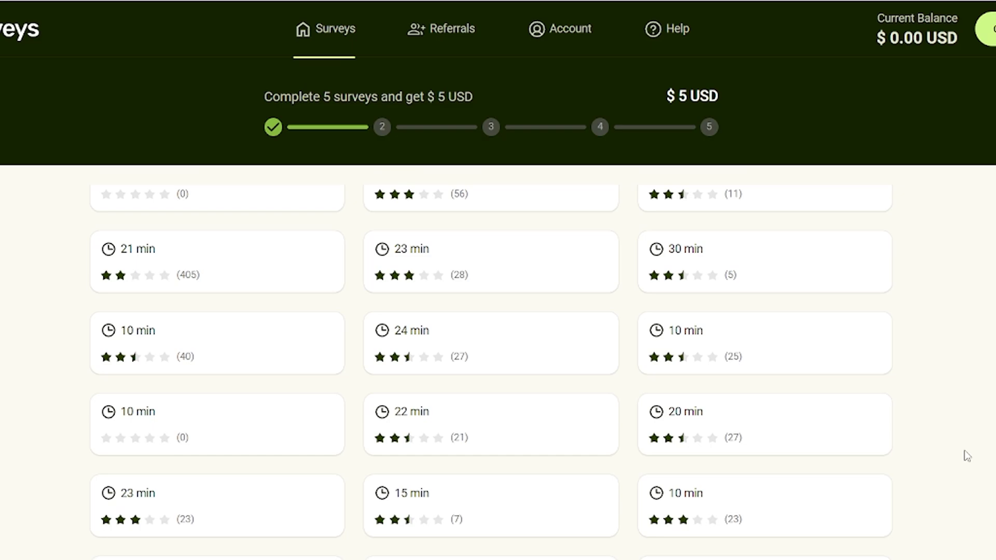
{"action": "scroll", "coordinate": [966, 456], "scroll_direction": "down", "scroll_amount": 7}
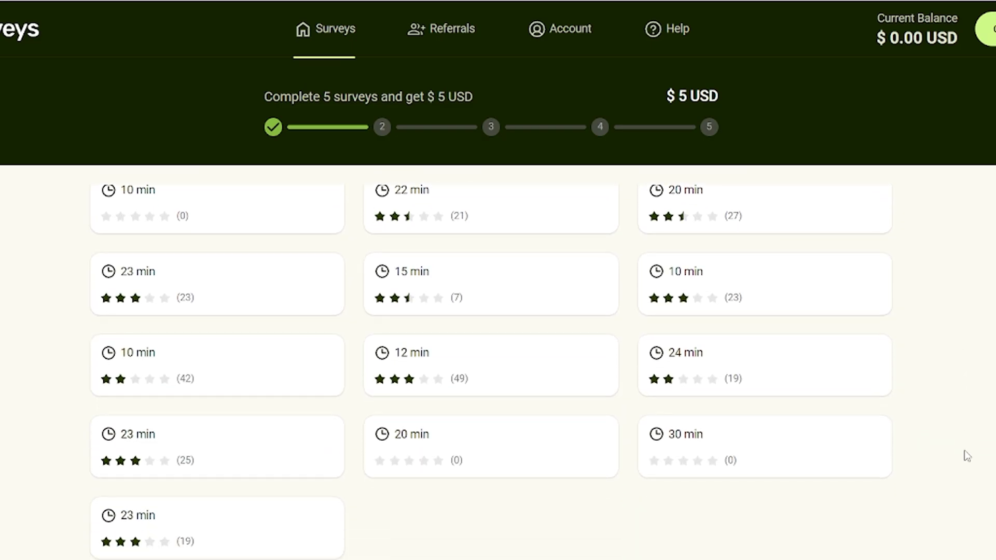
{"action": "scroll", "coordinate": [967, 455], "scroll_direction": "down", "scroll_amount": 2}
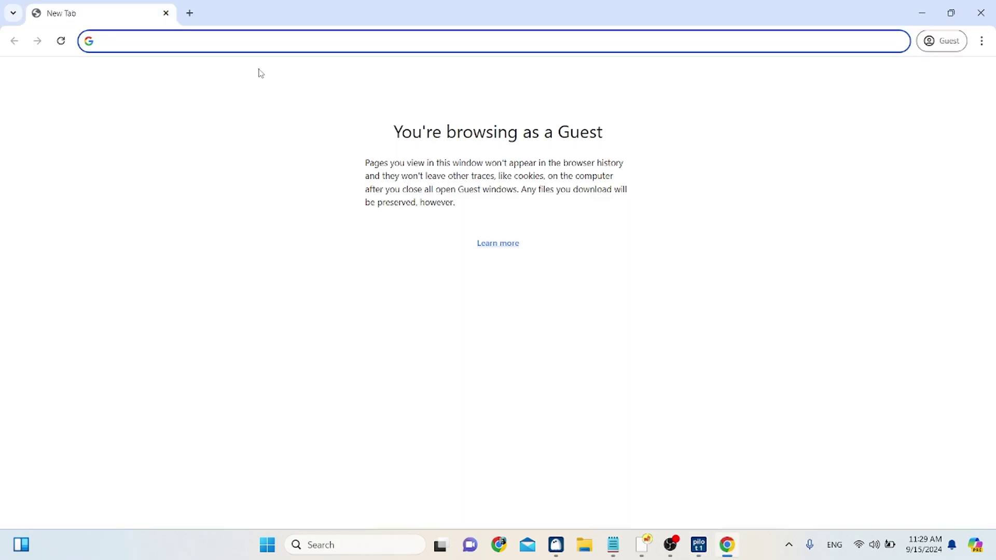
Step: Search the web for fivesurvey in the guest browser and open the official Five Surveys site
{"action": "type", "text": "fivesurvey"}
{"action": "key", "text": "Return"}
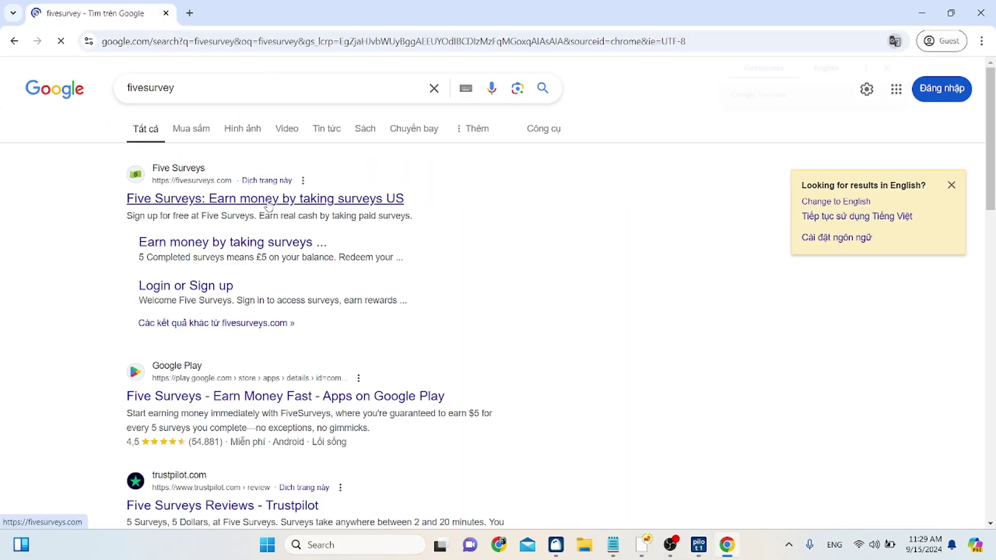
{"action": "left_click", "coordinate": [268, 204]}
{"action": "left_click", "coordinate": [559, 165]}
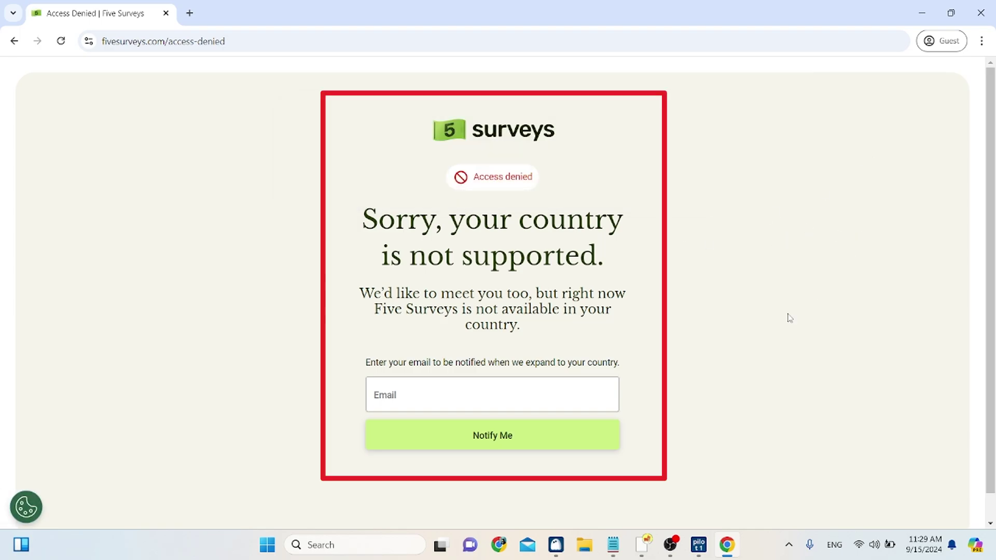
Step: Switch to Hidemyacc and start a new browser profile named Five Survey
{"action": "left_click", "coordinate": [556, 547]}
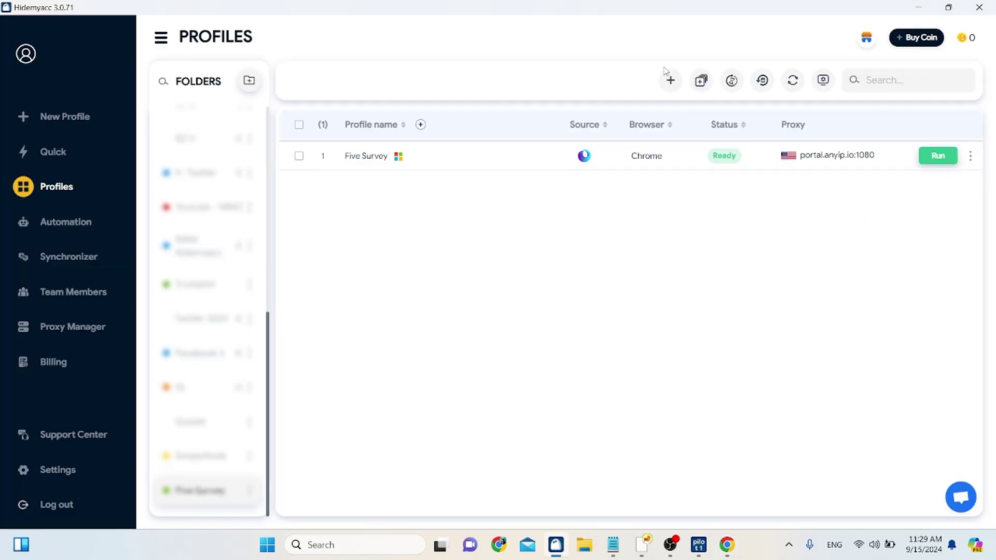
{"action": "left_click", "coordinate": [670, 83]}
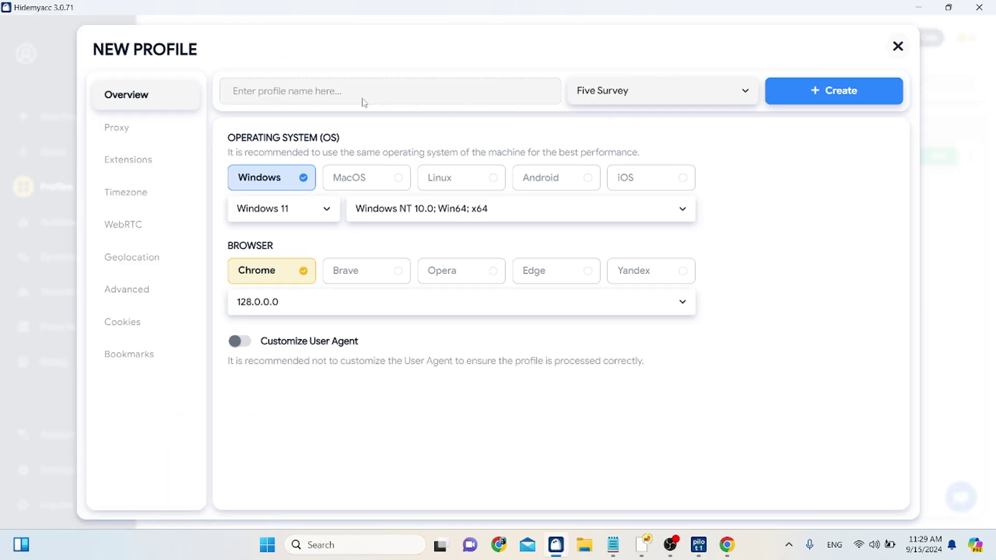
{"action": "type", "text": "Five Survey"}
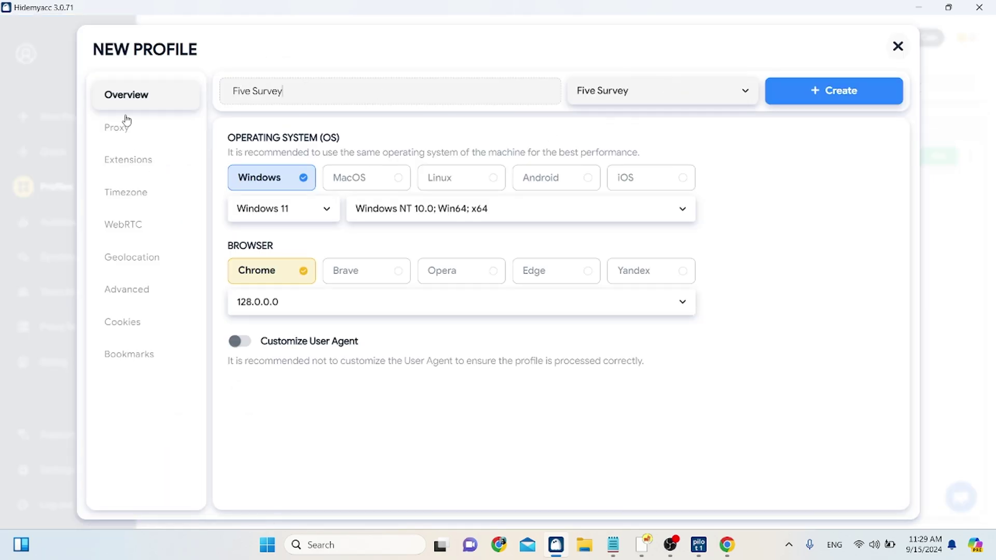
Step: Set the profile to Your Proxy, fill Quick add with the proxy host, port, username and password copied from Notepad, and check the proxy
{"action": "left_click", "coordinate": [126, 123]}
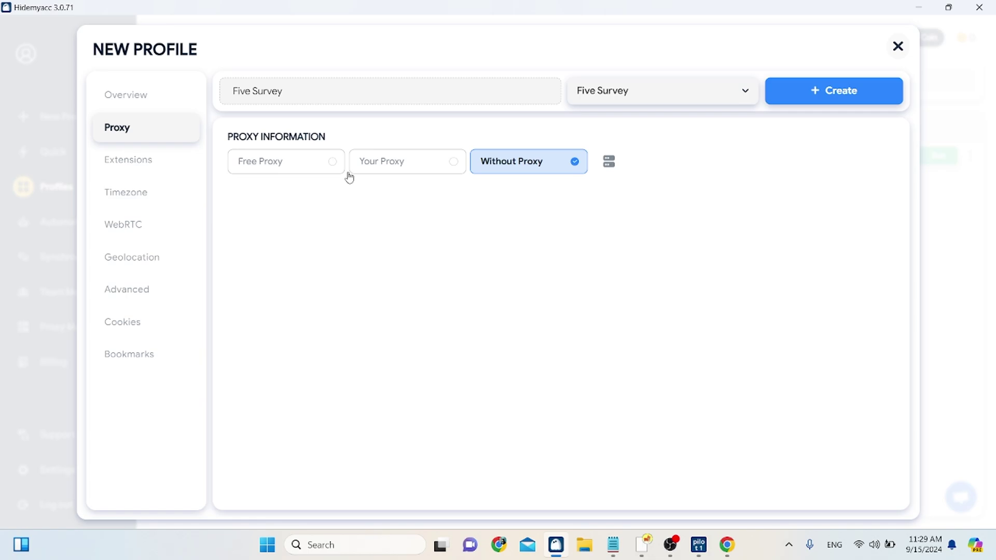
{"action": "left_click", "coordinate": [386, 174]}
{"action": "left_click", "coordinate": [612, 545]}
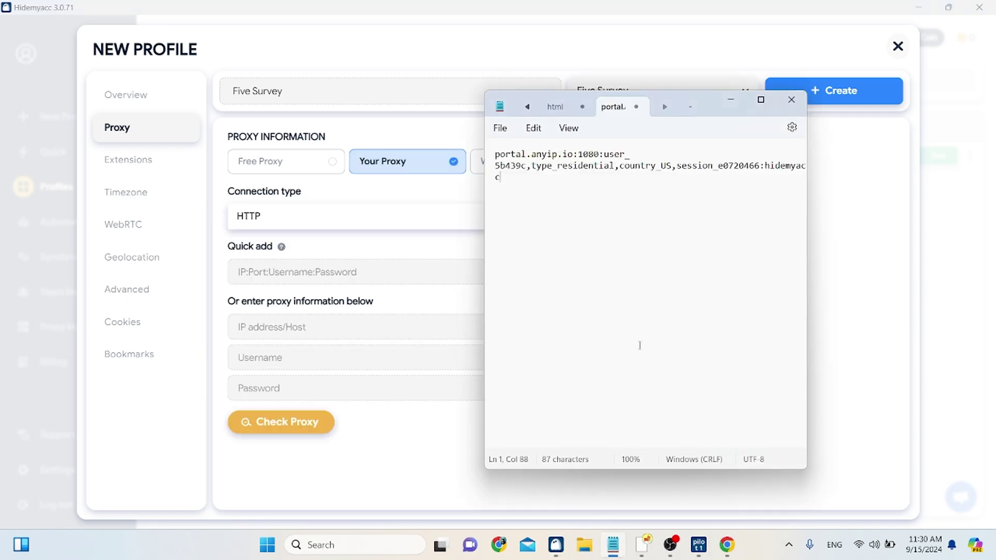
{"action": "key", "text": "ctrl+a"}
{"action": "key", "text": "ctrl+c"}
{"action": "left_click", "coordinate": [322, 276]}
{"action": "key", "text": "ctrl+v"}
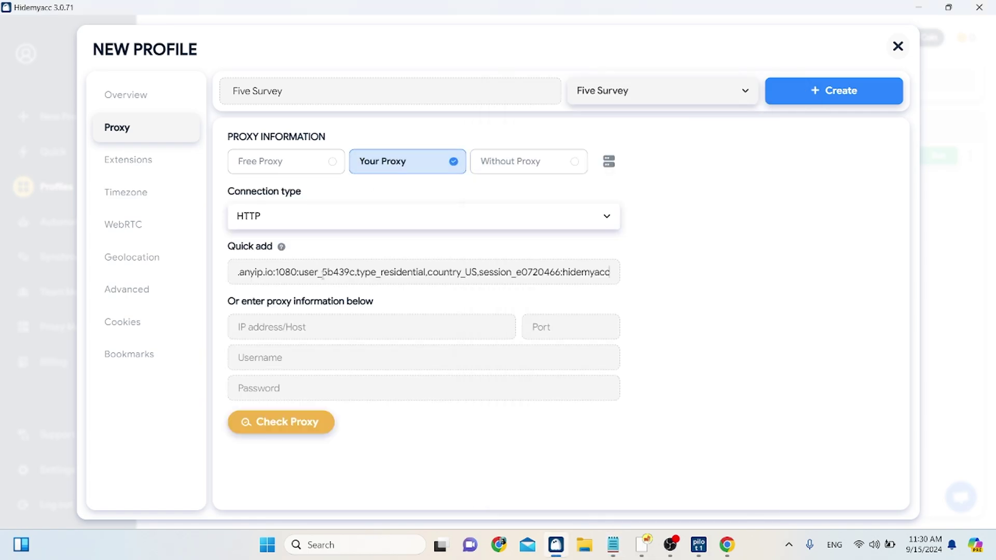
{"action": "left_click", "coordinate": [284, 422]}
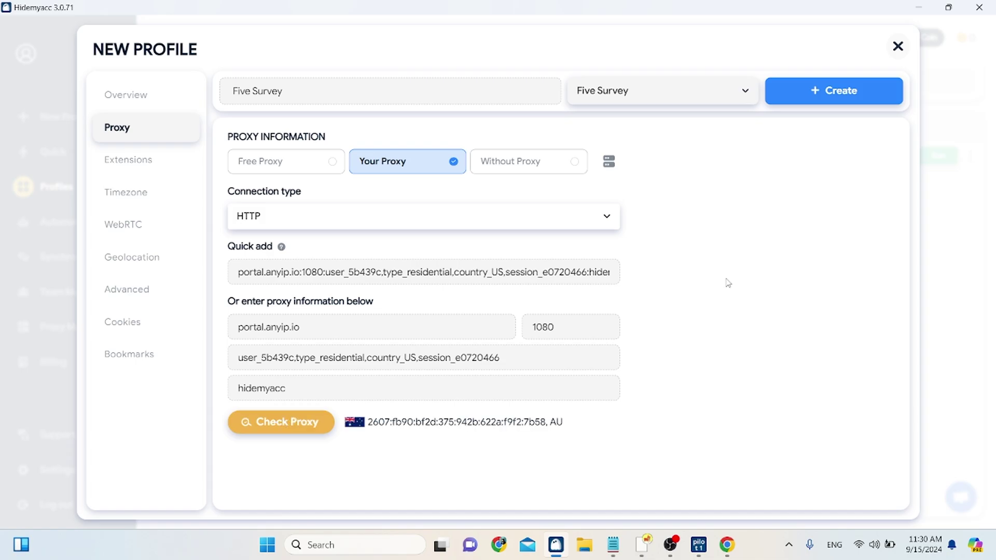
Step: Create the Five Survey profile and run the second profile in the list
{"action": "left_click", "coordinate": [854, 92]}
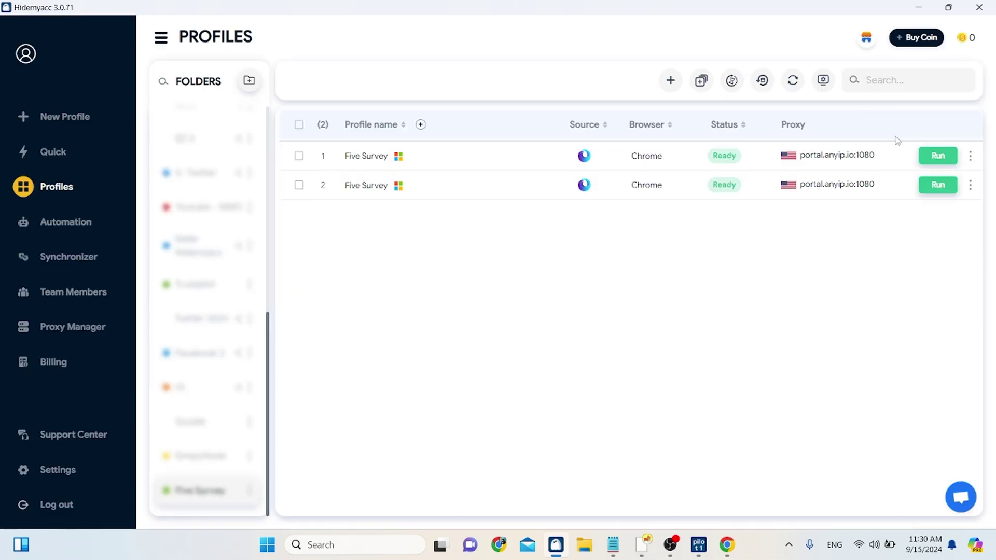
{"action": "left_click", "coordinate": [933, 187]}
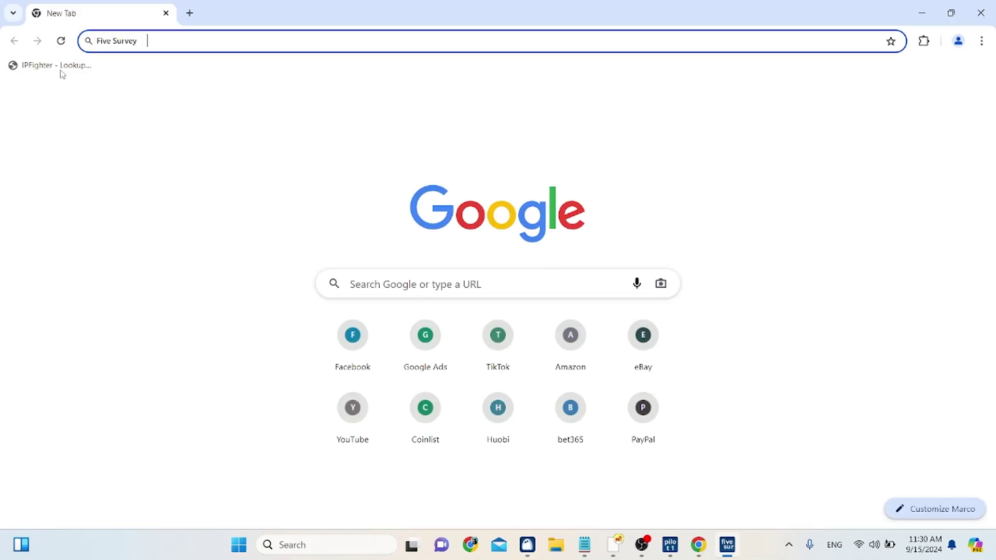
Step: Open the bookmarked IPFighter site in the Five Survey profile and arrange it side by side with the regular browser's IPFighter window
{"action": "left_click", "coordinate": [60, 66]}
{"action": "mouse_move", "coordinate": [951, 15]}
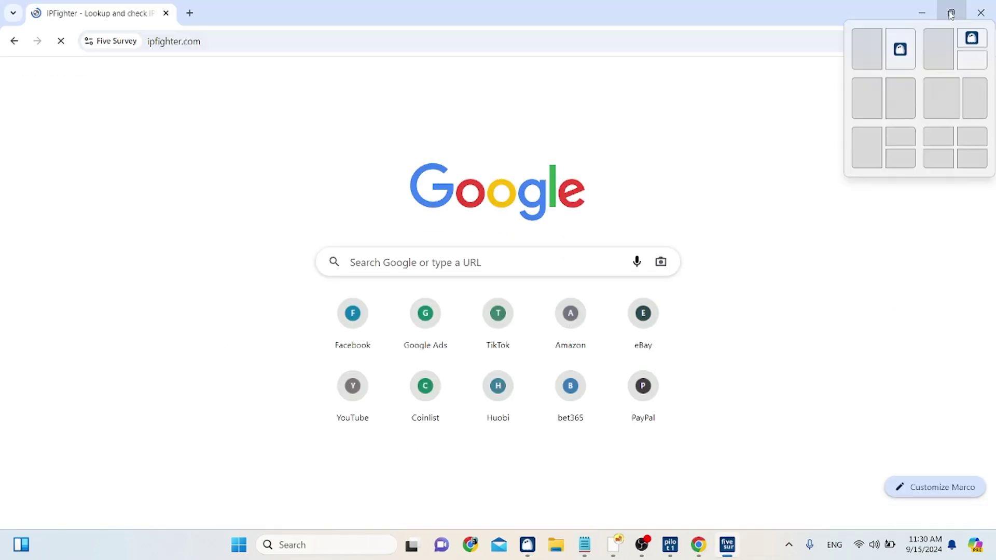
{"action": "left_click", "coordinate": [865, 98]}
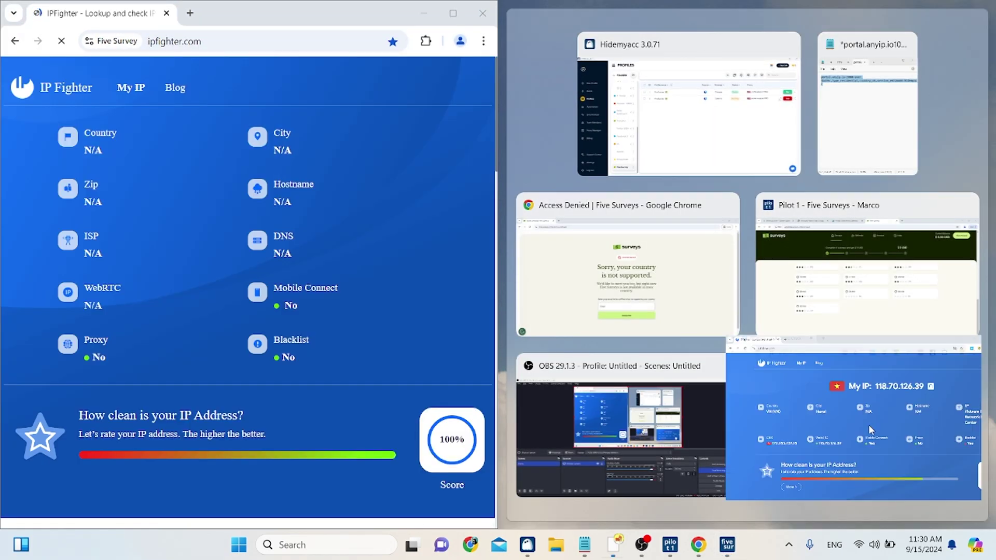
{"action": "left_click", "coordinate": [868, 425]}
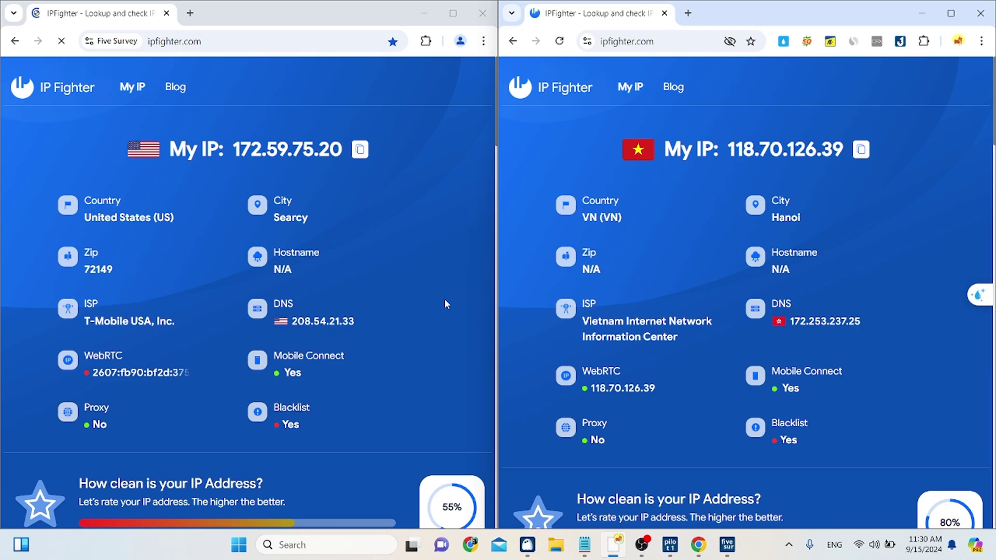
Step: Compare the browser, timezone, navigator and extended fingerprint details of the two IPFighter pages
{"action": "scroll", "coordinate": [444, 298], "scroll_direction": "down", "scroll_amount": 9}
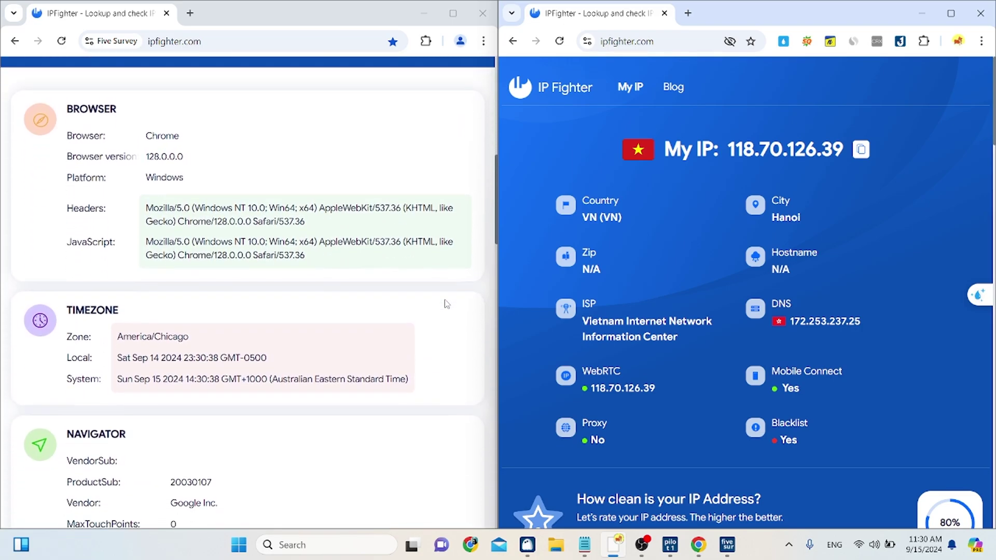
{"action": "scroll", "coordinate": [530, 317], "scroll_direction": "down", "scroll_amount": 9}
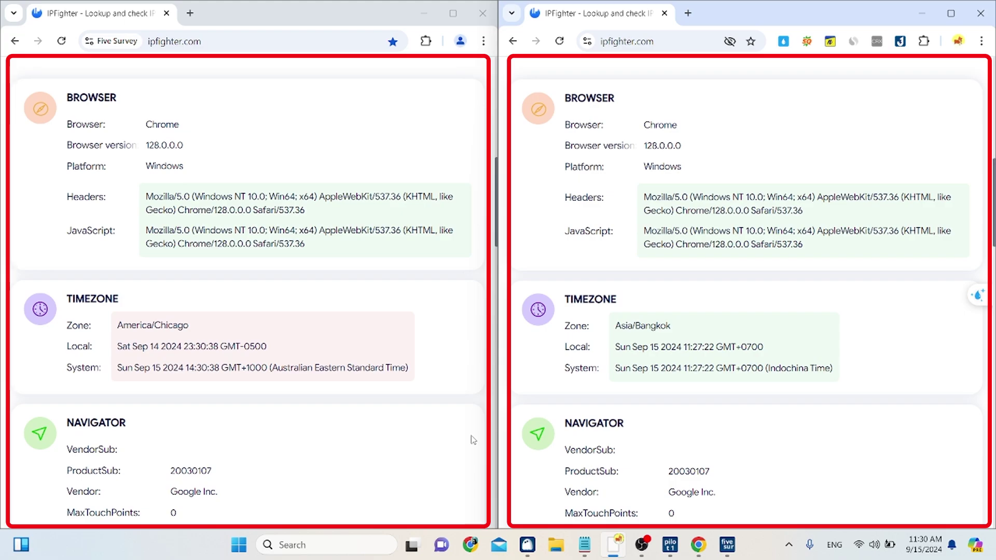
{"action": "scroll", "coordinate": [473, 439], "scroll_direction": "down", "scroll_amount": 5}
{"action": "scroll", "coordinate": [628, 492], "scroll_direction": "down", "scroll_amount": 5}
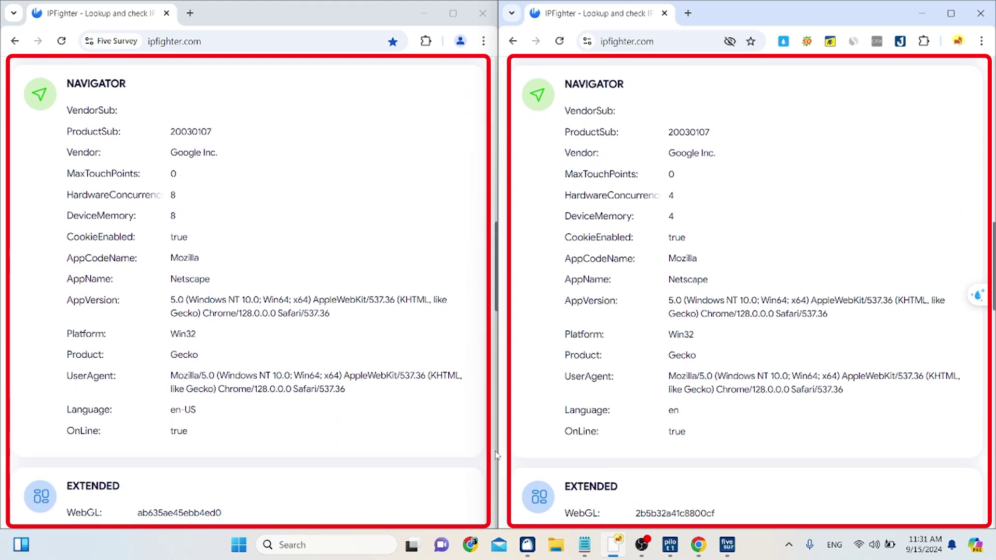
{"action": "scroll", "coordinate": [409, 413], "scroll_direction": "down", "scroll_amount": 8}
{"action": "scroll", "coordinate": [624, 459], "scroll_direction": "down", "scroll_amount": 7}
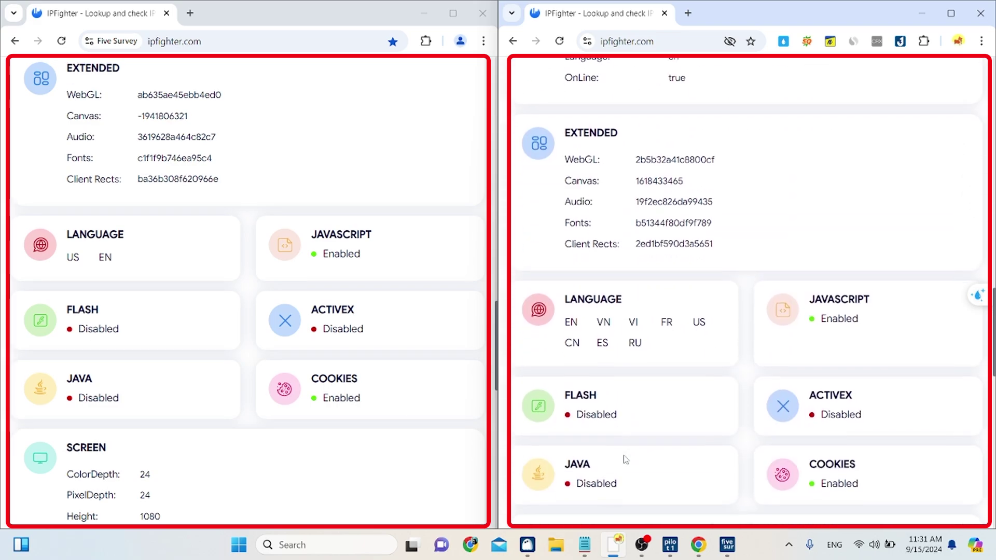
{"action": "scroll", "coordinate": [625, 459], "scroll_direction": "down", "scroll_amount": 1}
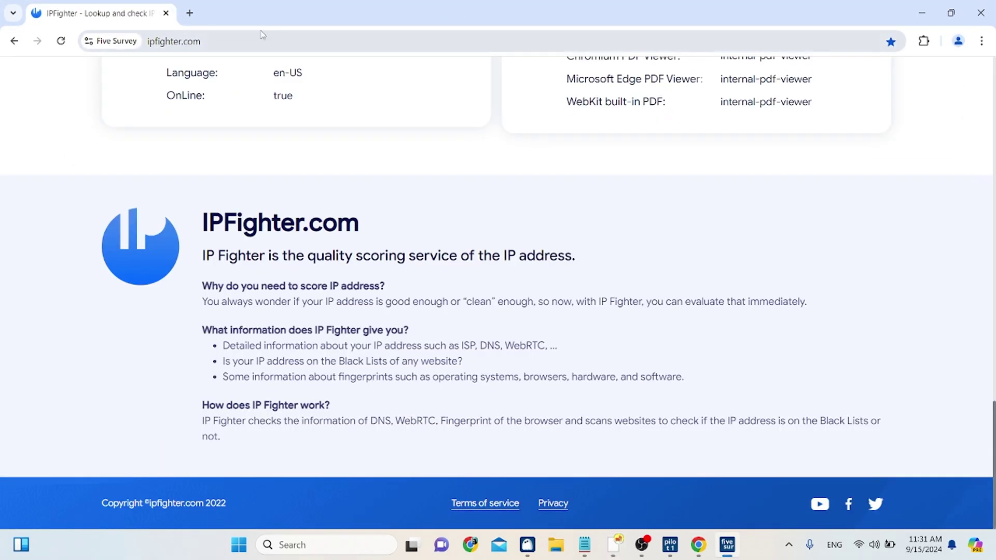
Step: Search for fivesurvey in a new tab of the Five Survey profile and open the sponsored Five Surveys result
{"action": "left_click", "coordinate": [190, 13]}
{"action": "type", "text": "fivesurvey"}
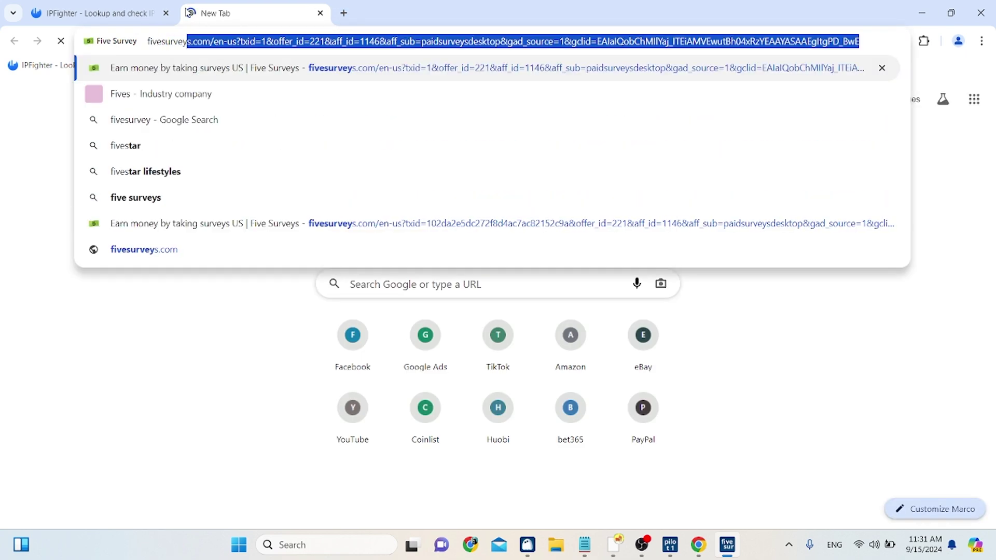
{"action": "key", "text": "Return"}
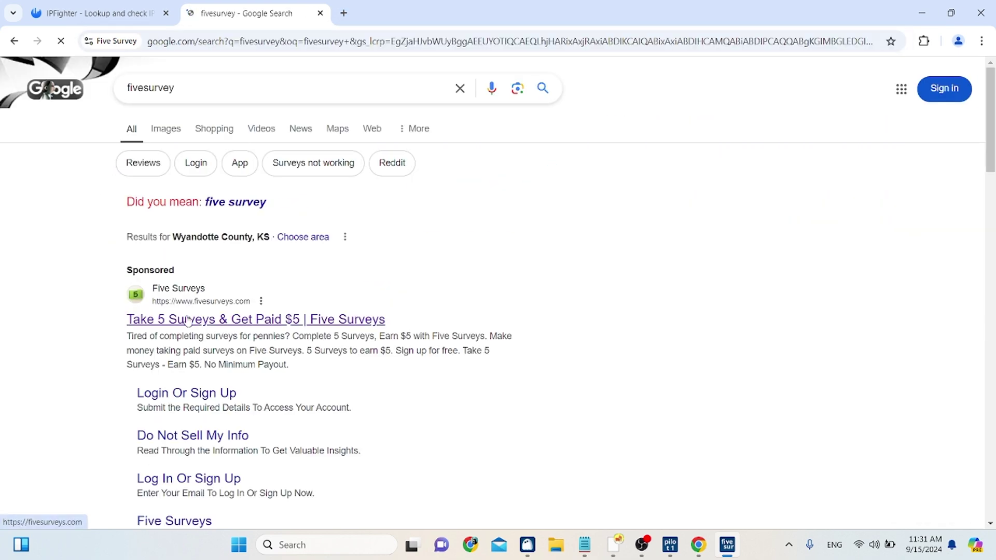
{"action": "left_click", "coordinate": [187, 320]}
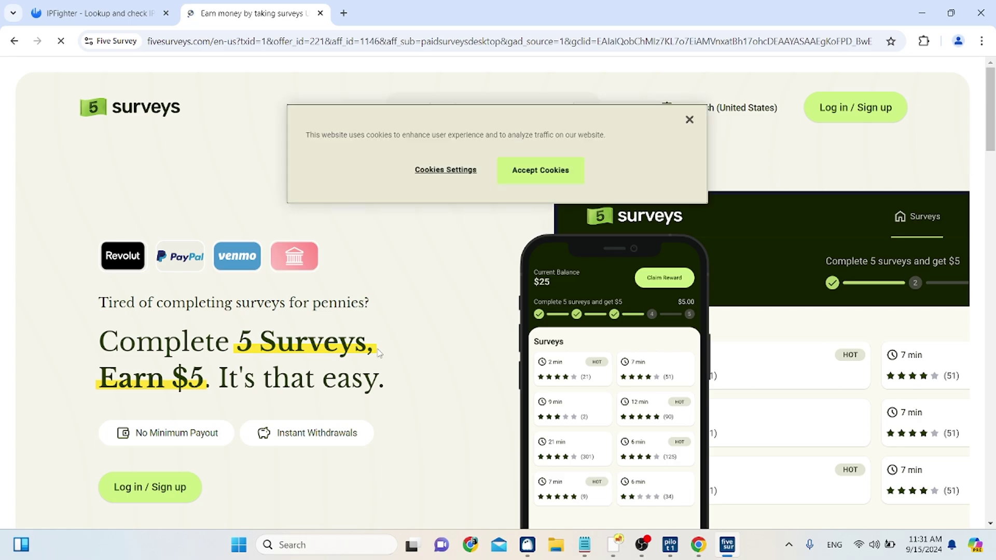
Step: Accept the site's cookies and open the Five Surveys login or sign-up form
{"action": "left_click", "coordinate": [533, 174]}
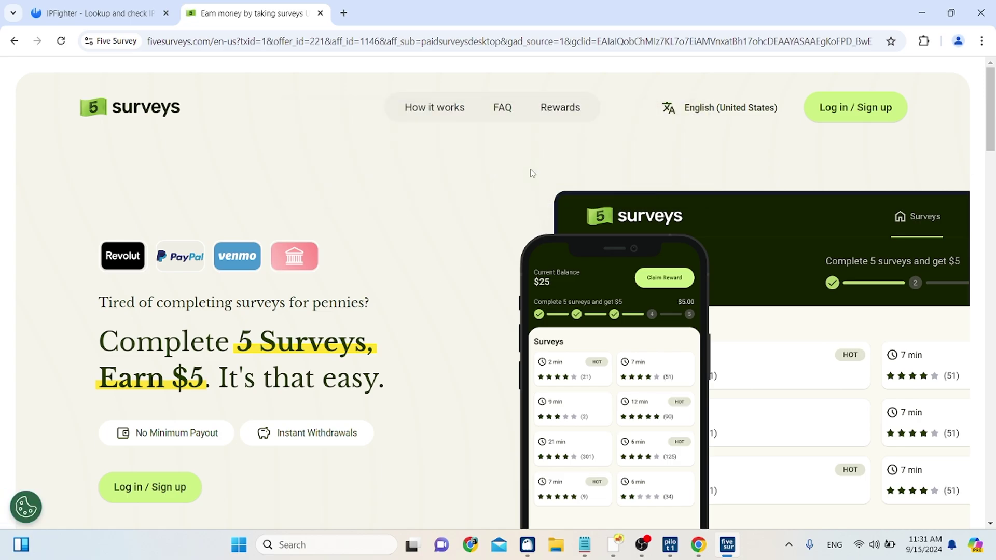
{"action": "left_click", "coordinate": [866, 109]}
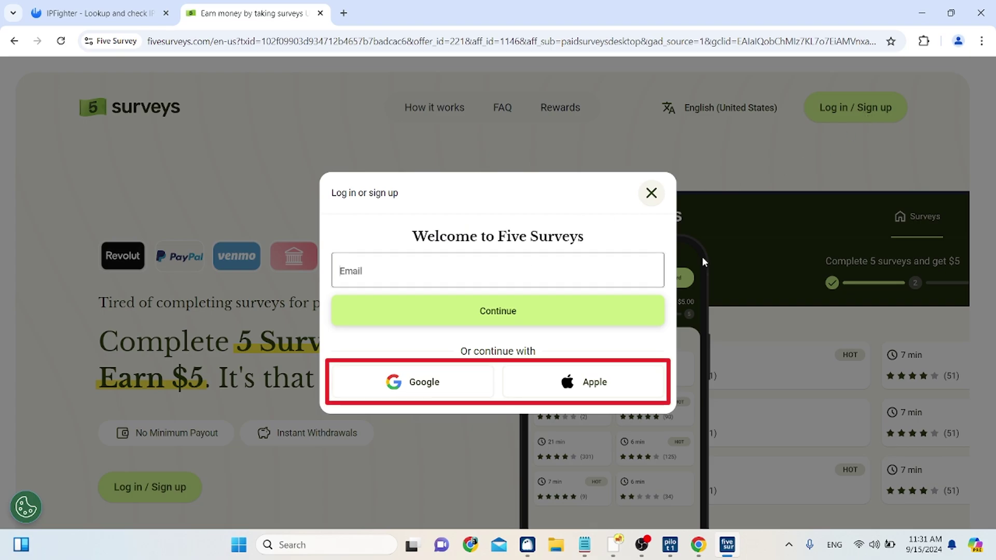
Step: Open the temporary mailbox service mail.tm in a new tab and return to the Five Surveys sign-up form
{"action": "left_click", "coordinate": [344, 13]}
{"action": "type", "text": "mai"}
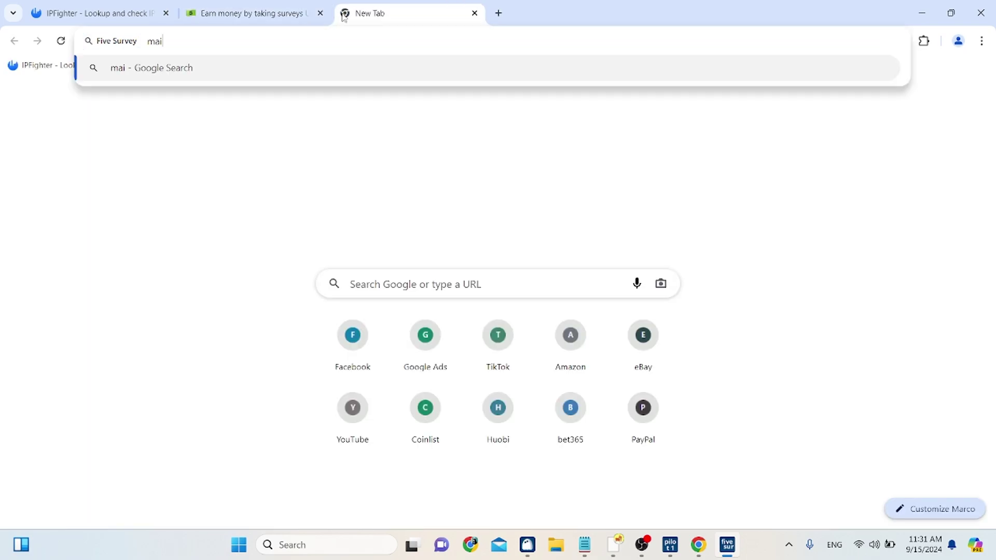
{"action": "type", "text": "l.tm"}
{"action": "key", "text": "Return"}
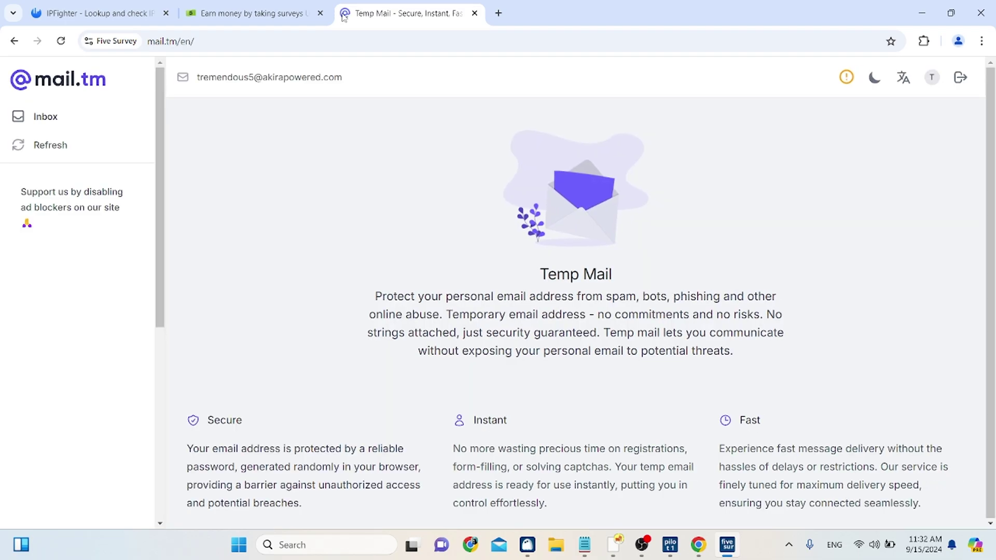
{"action": "left_click", "coordinate": [263, 6]}
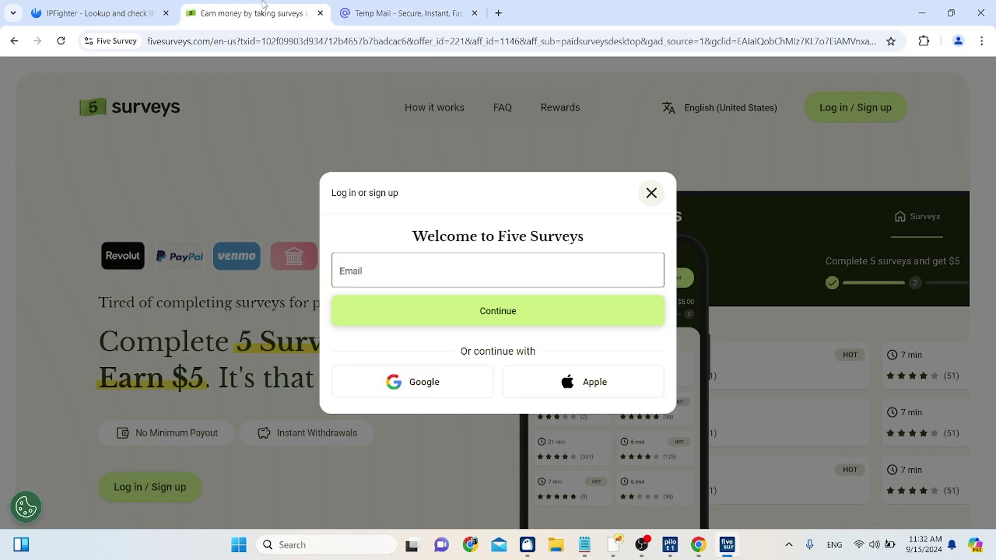
Step: Enter the temporary e-mail address in the Five Surveys sign-up form and continue
{"action": "left_click", "coordinate": [386, 284]}
{"action": "key", "text": "ctrl+v"}
{"action": "left_click", "coordinate": [428, 309]}
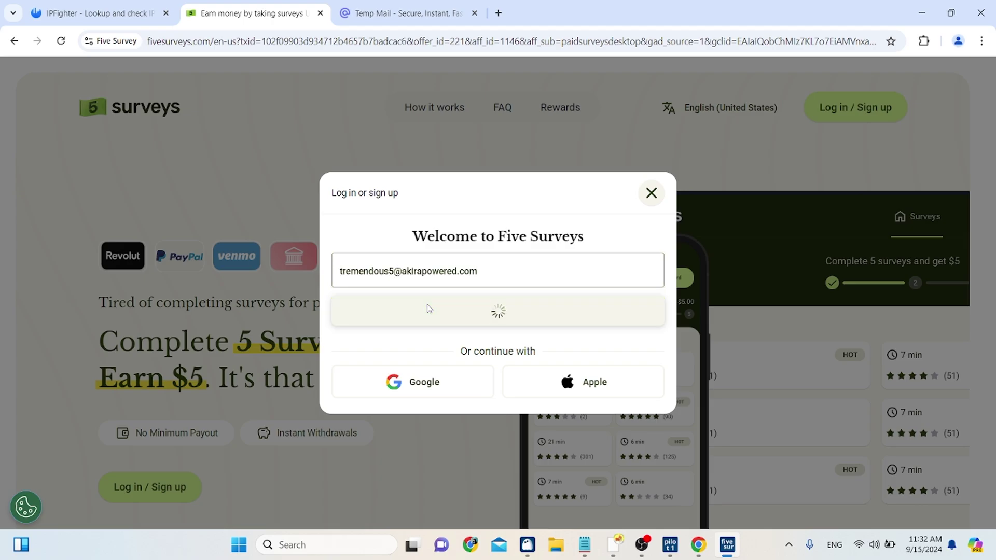
Step: Enter the account password, accept the Privacy Policy and Terms & Conditions, register, and save the login in the browser
{"action": "left_click", "coordinate": [390, 281]}
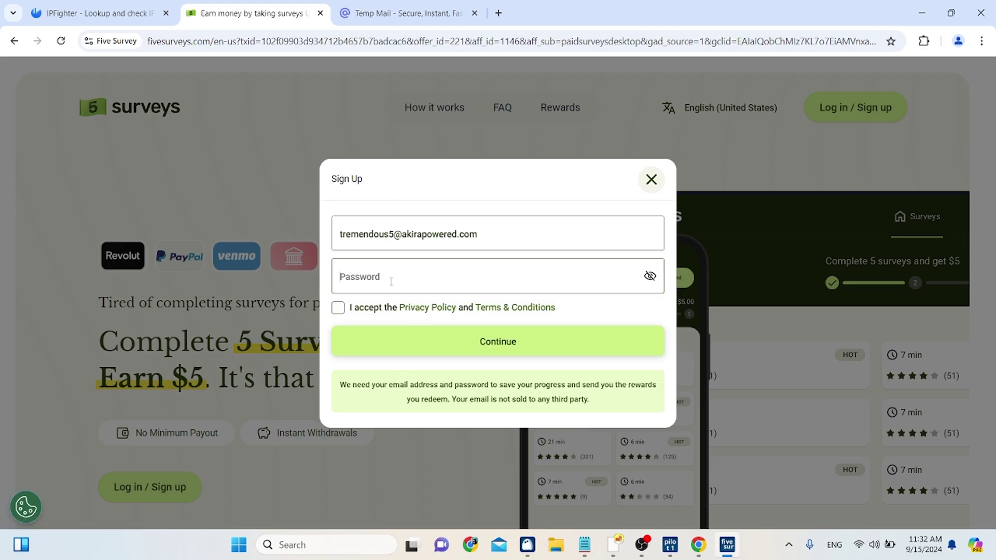
{"action": "key", "text": "ctrl+v"}
{"action": "left_click", "coordinate": [357, 307]}
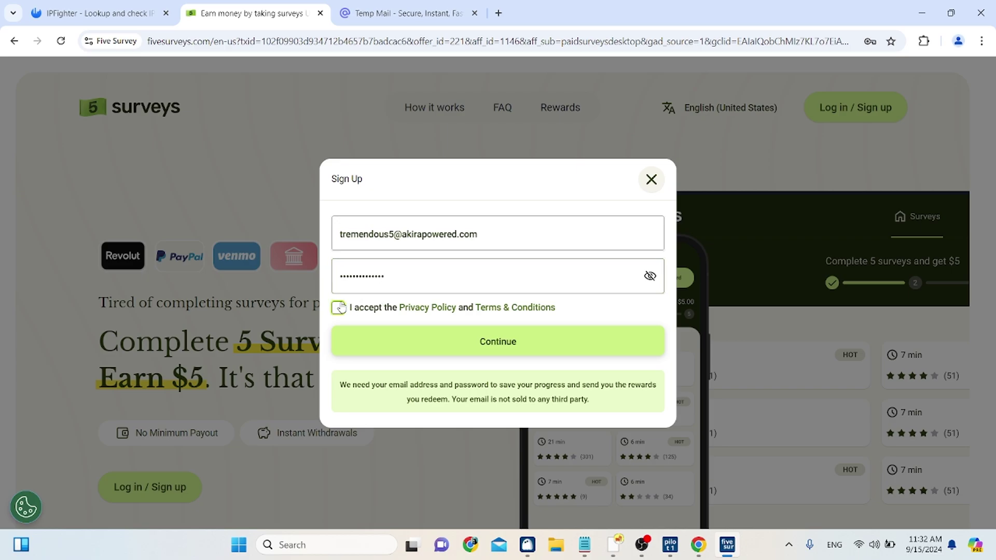
{"action": "left_click", "coordinate": [434, 344]}
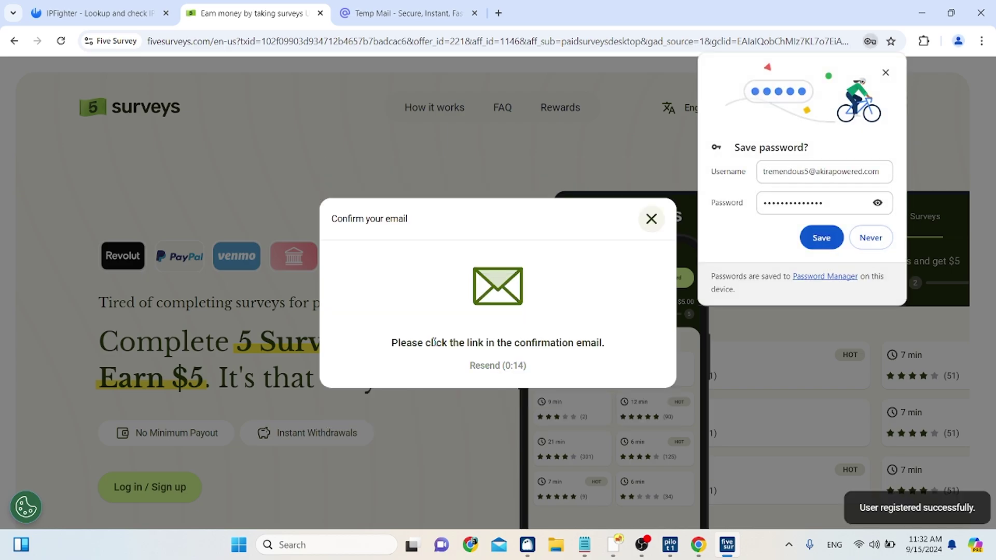
{"action": "left_click", "coordinate": [821, 237]}
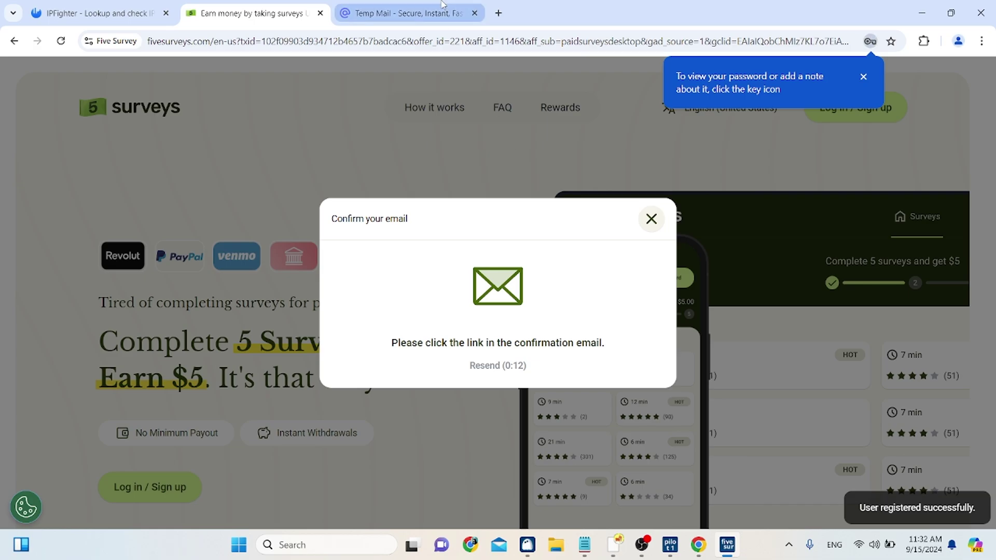
Step: Open the Welcome to Five Surveys message in the mail.tm inbox and confirm the e-mail address
{"action": "left_click", "coordinate": [407, 12]}
{"action": "left_click", "coordinate": [590, 214]}
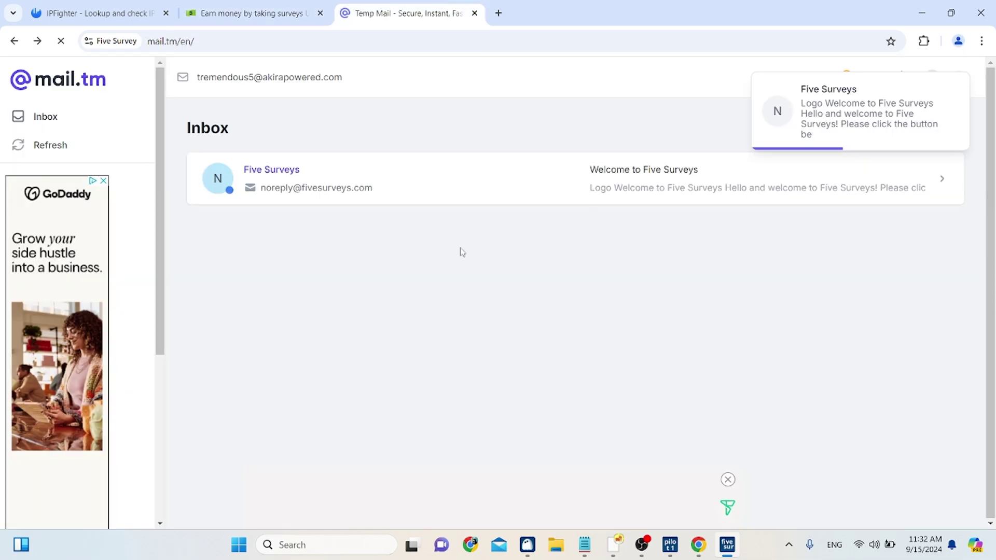
{"action": "left_click", "coordinate": [369, 195]}
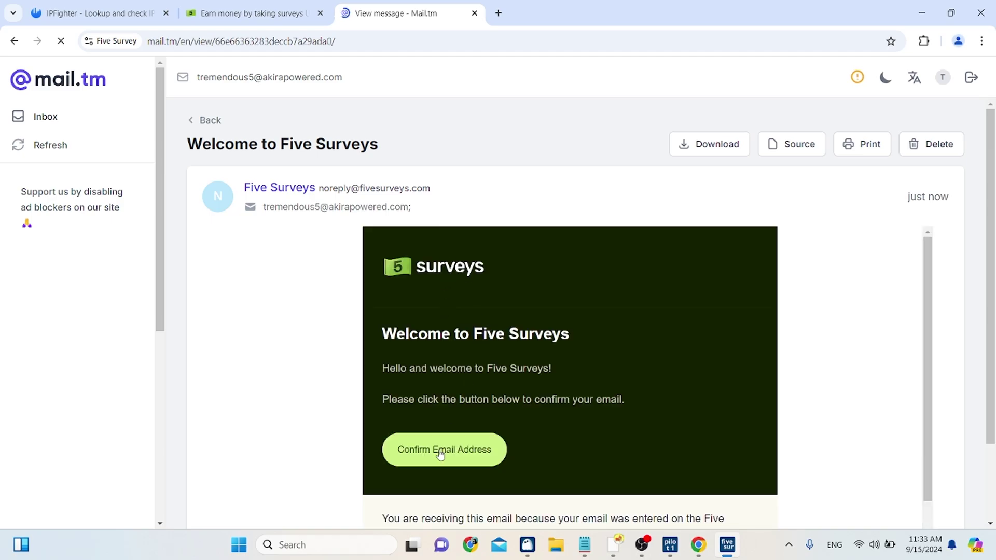
{"action": "left_click", "coordinate": [440, 451]}
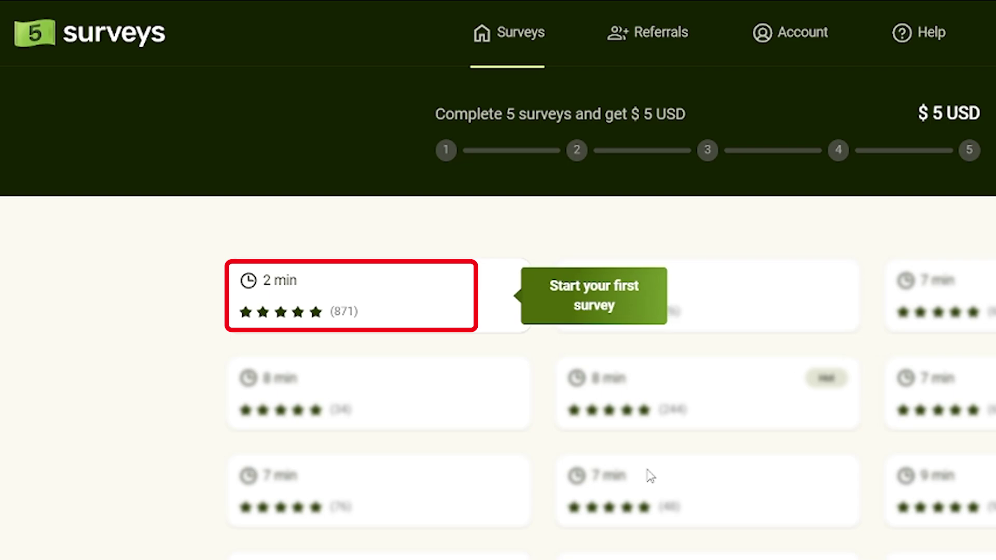
Step: Start the first survey, the 2 min one, and continue to its qualification questions
{"action": "left_click", "coordinate": [415, 328]}
{"action": "left_click", "coordinate": [503, 486]}
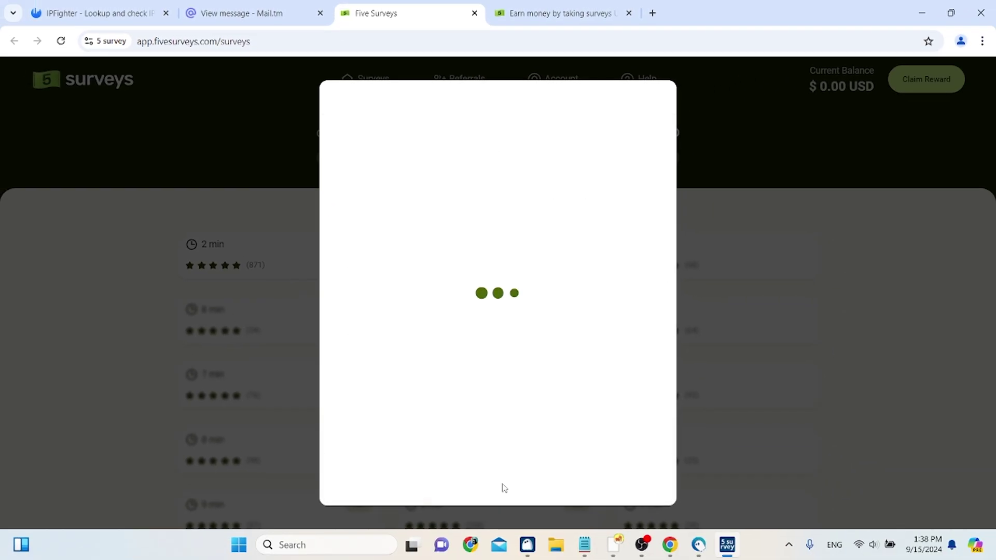
{"action": "left_click", "coordinate": [498, 476]}
{"action": "left_click", "coordinate": [499, 476]}
Step: Fill in the year, month and day of the birthday qualification question and submit it
{"action": "type", "text": "2000"}
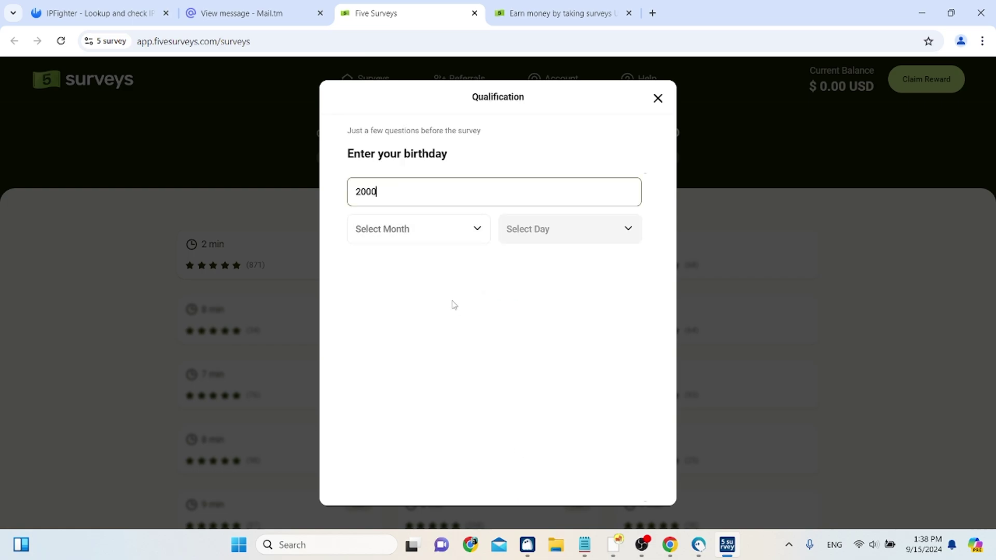
{"action": "left_click", "coordinate": [404, 236]}
{"action": "left_click", "coordinate": [402, 297]}
{"action": "left_click", "coordinate": [563, 234]}
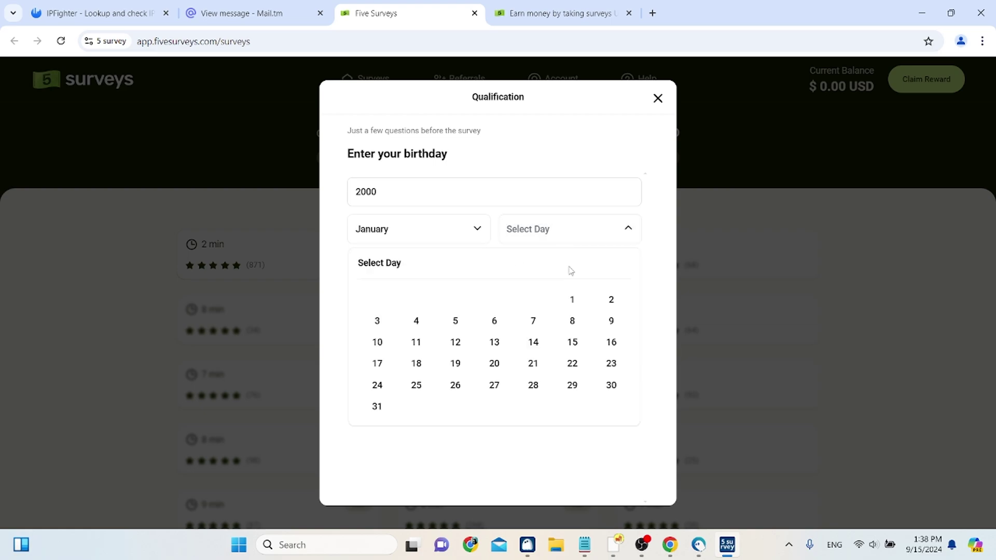
{"action": "left_click", "coordinate": [571, 362]}
{"action": "left_click", "coordinate": [506, 478]}
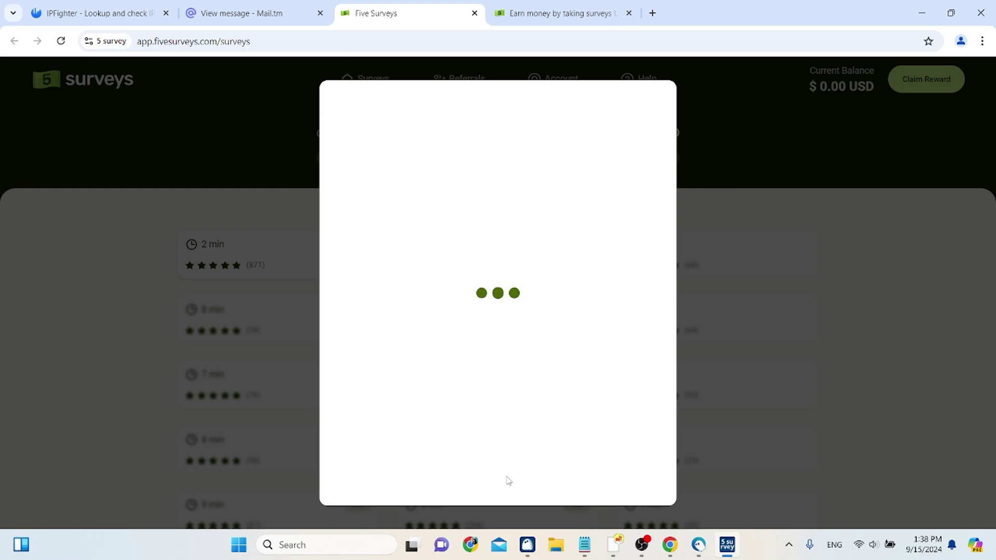
Step: Answer the remaining qualification questions, including the zip code, and participate in the 2 min survey
{"action": "left_click", "coordinate": [464, 235]}
{"action": "left_click", "coordinate": [497, 476]}
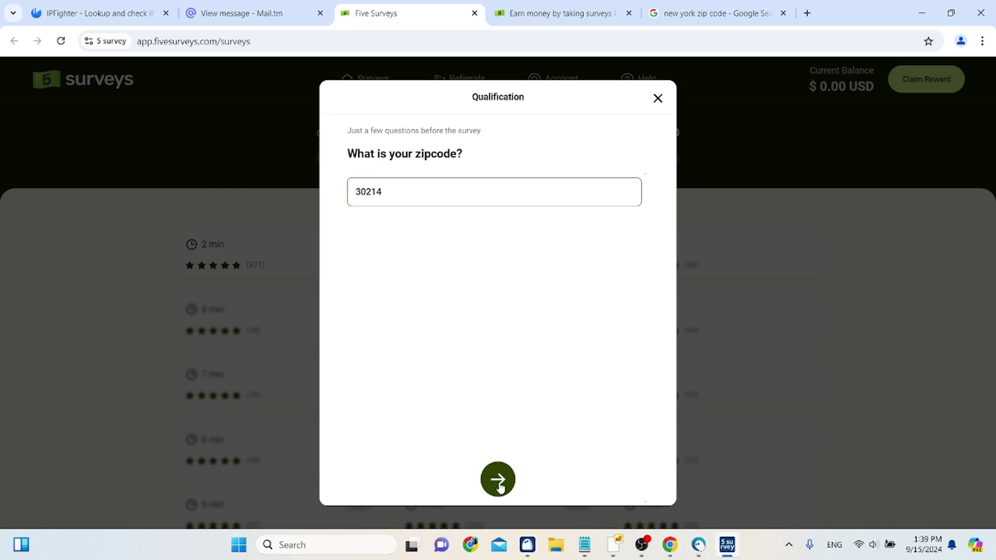
{"action": "left_click", "coordinate": [498, 477]}
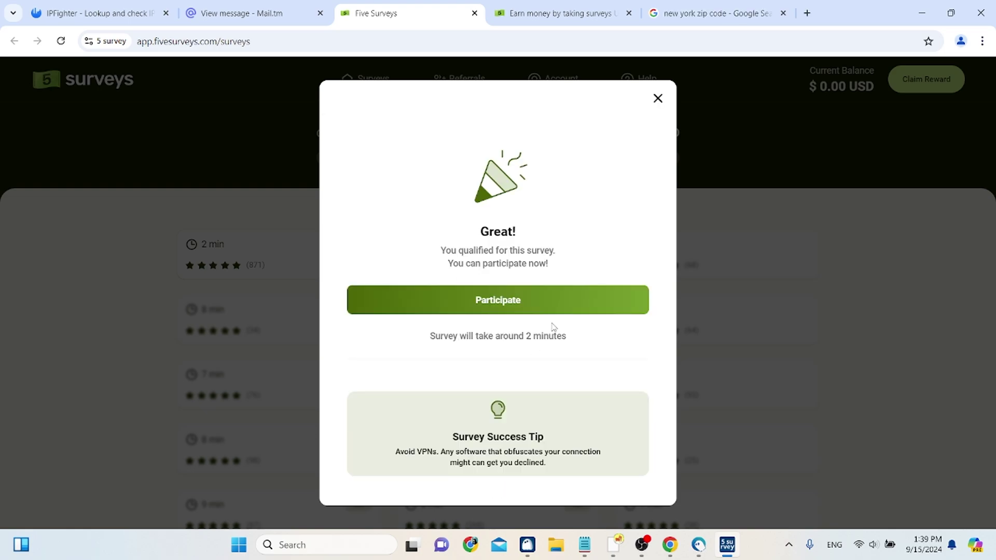
{"action": "left_click", "coordinate": [532, 304]}
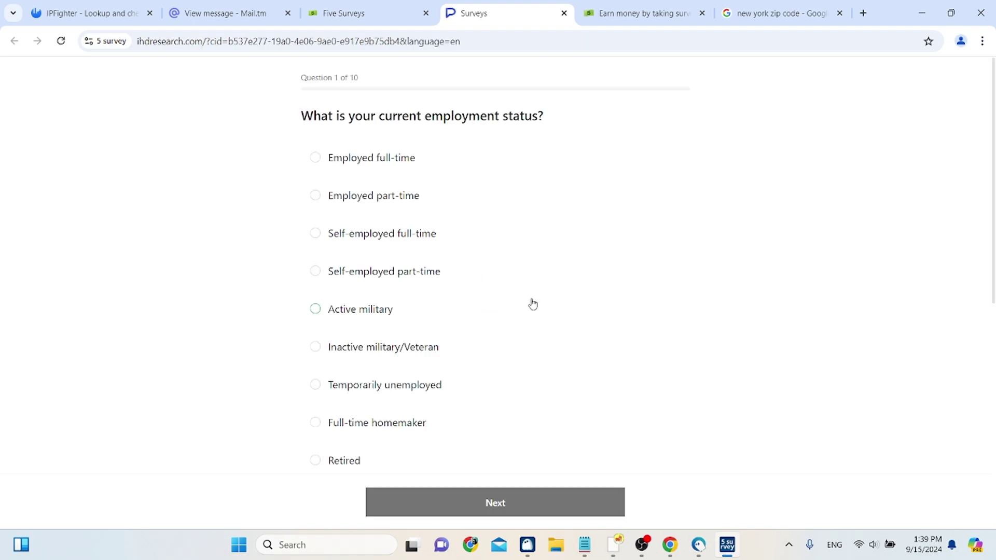
Step: Answer the survey's first three questions with Employed full-time, no children living in the household, and Bachelor's degree
{"action": "left_click", "coordinate": [401, 156]}
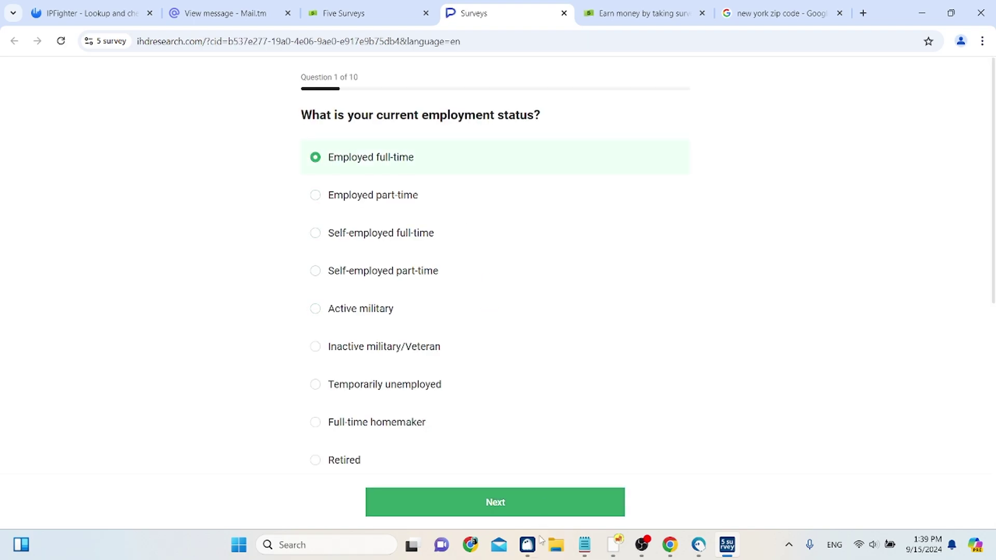
{"action": "left_click", "coordinate": [532, 507]}
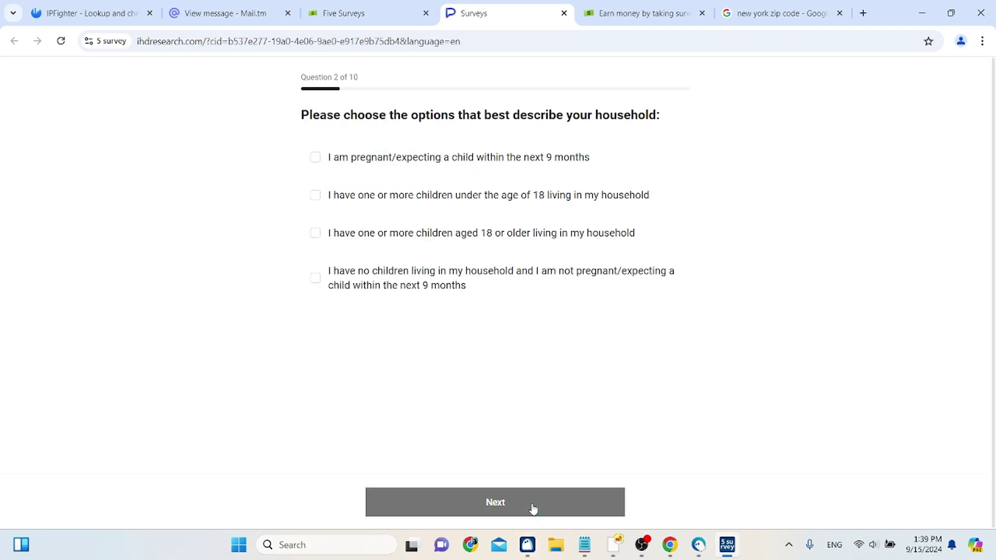
{"action": "left_click", "coordinate": [513, 286]}
{"action": "left_click", "coordinate": [488, 507]}
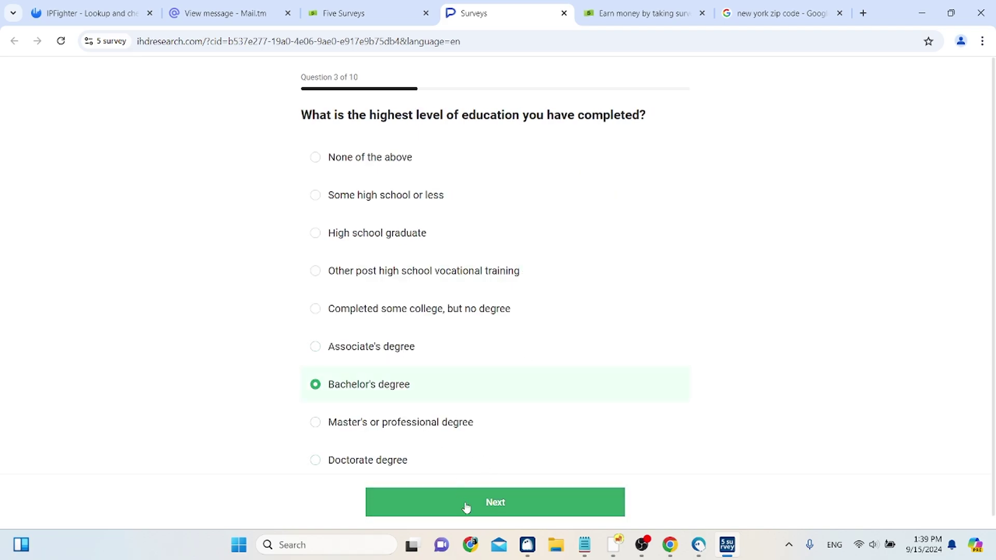
{"action": "left_click", "coordinate": [466, 507]}
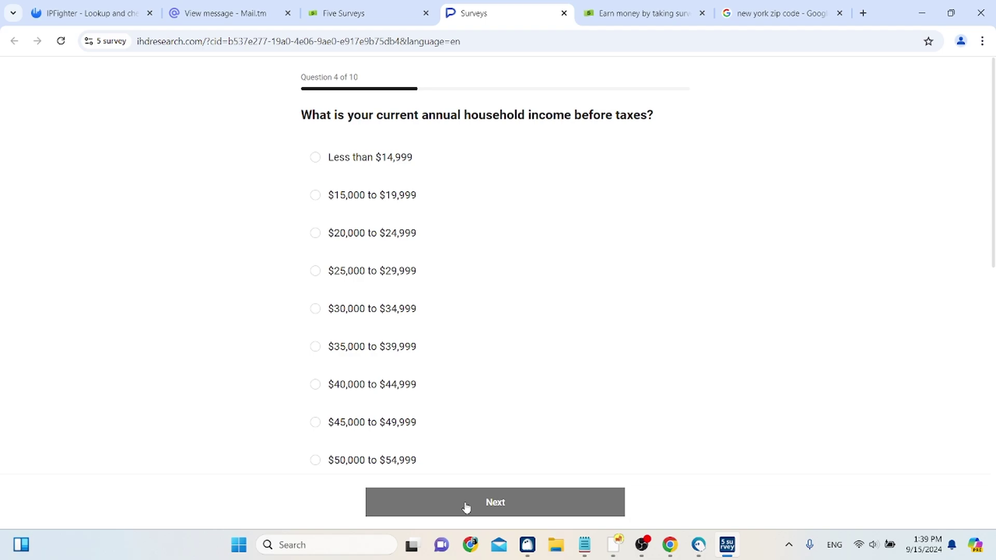
Step: Answer household income as $20,000 to $24,999, origin as not Hispanic, Latino, or Spanish, and race as Asian Chinese
{"action": "left_click", "coordinate": [387, 234]}
{"action": "left_click", "coordinate": [502, 503]}
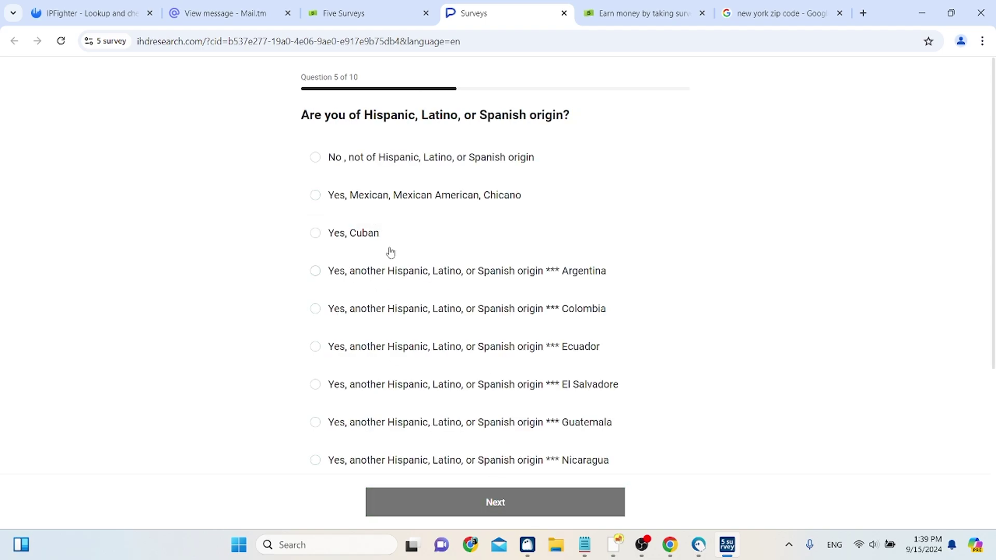
{"action": "left_click", "coordinate": [358, 165]}
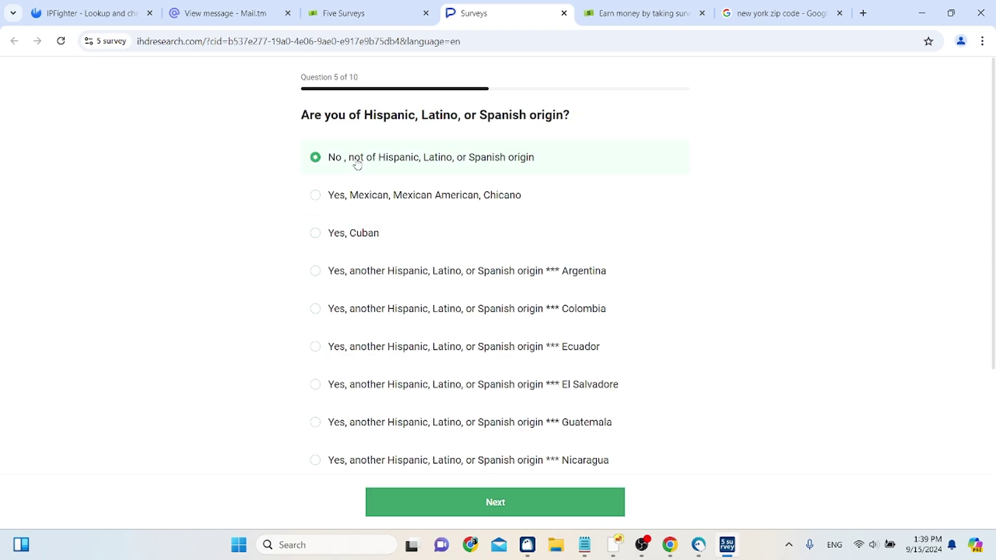
{"action": "left_click", "coordinate": [496, 495]}
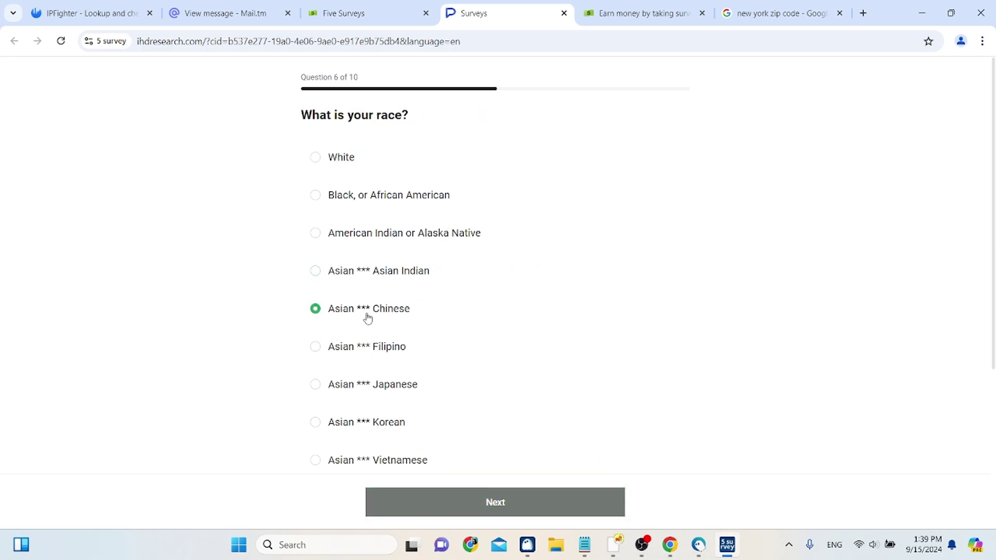
{"action": "left_click", "coordinate": [472, 513]}
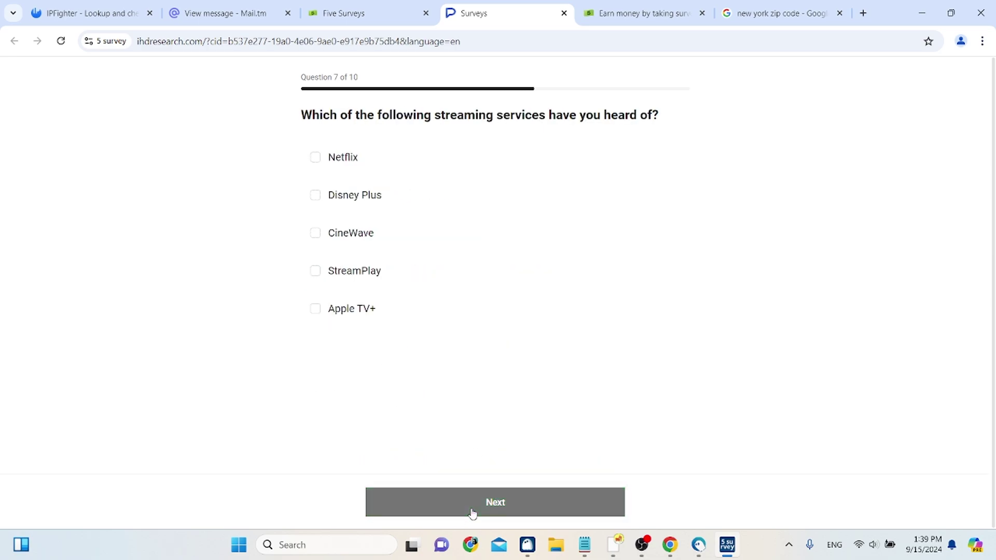
Step: Answer questions 7 to 9 with Netflix and Disney Plus, New York, and going to the gym at least 5 times a week
{"action": "left_click", "coordinate": [308, 167]}
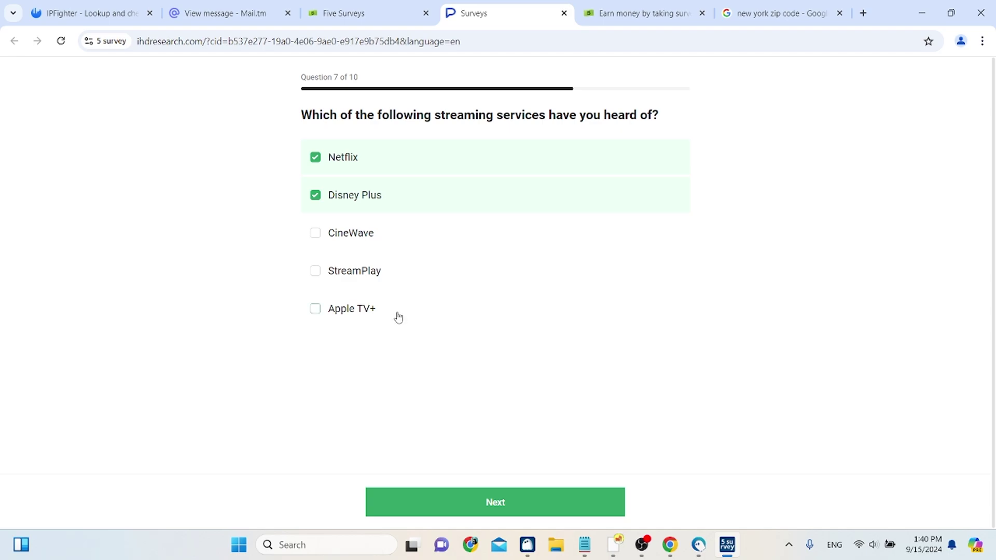
{"action": "left_click", "coordinate": [471, 501]}
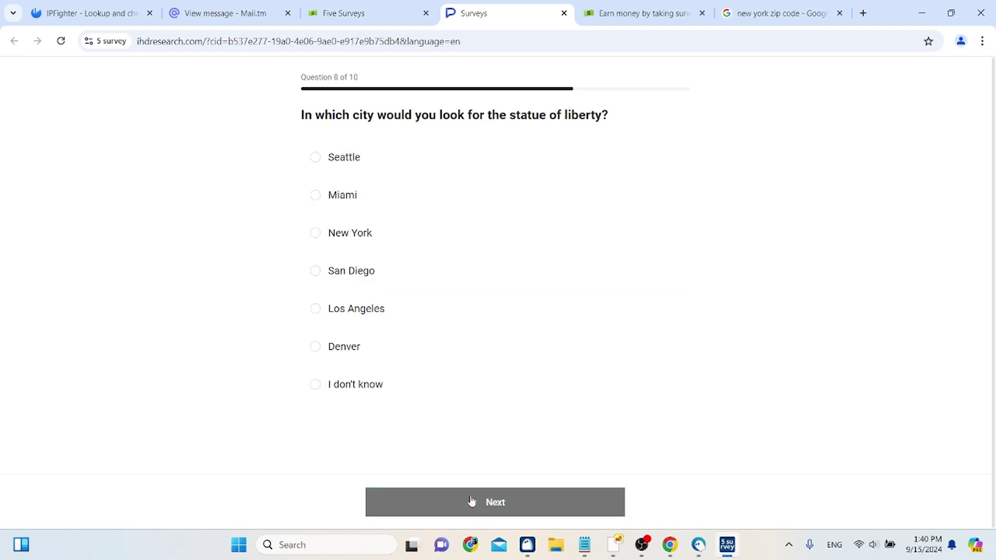
{"action": "left_click", "coordinate": [396, 241]}
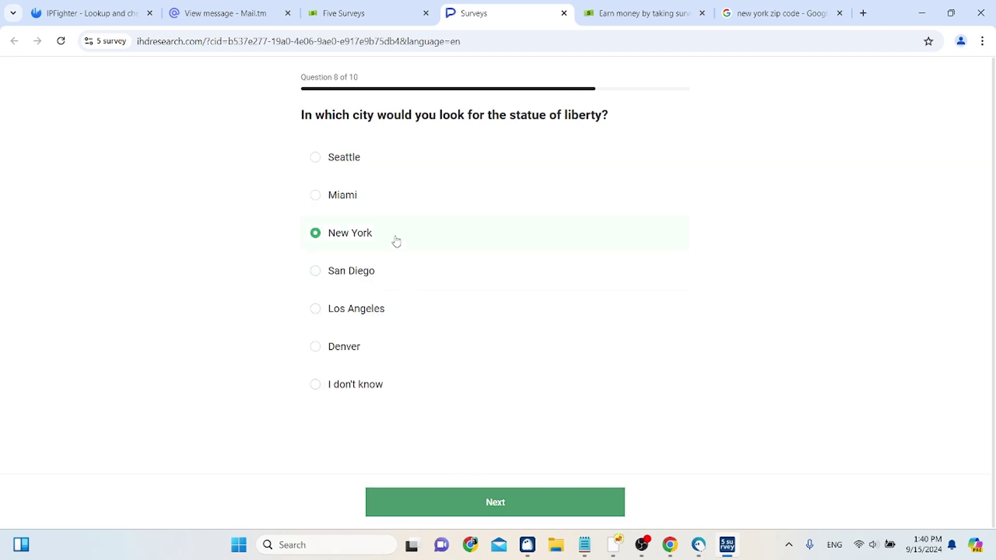
{"action": "left_click", "coordinate": [431, 506]}
{"action": "left_click", "coordinate": [381, 168]}
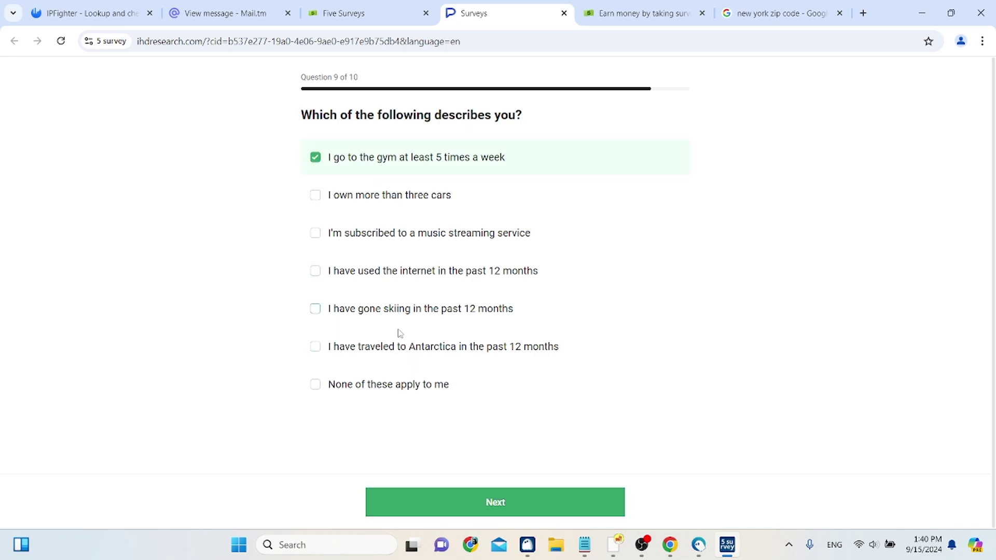
{"action": "left_click", "coordinate": [444, 518]}
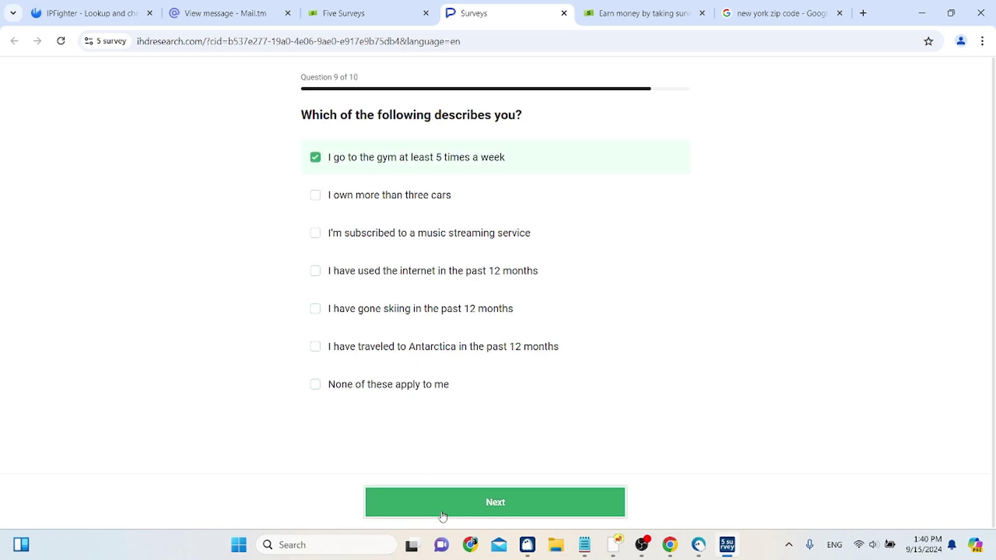
Step: Answer the travel question with a trip to experience Chinese food, complete the survey, and close the completion and progress dialogs
{"action": "left_click", "coordinate": [378, 207]}
{"action": "type", "text": "I w"}
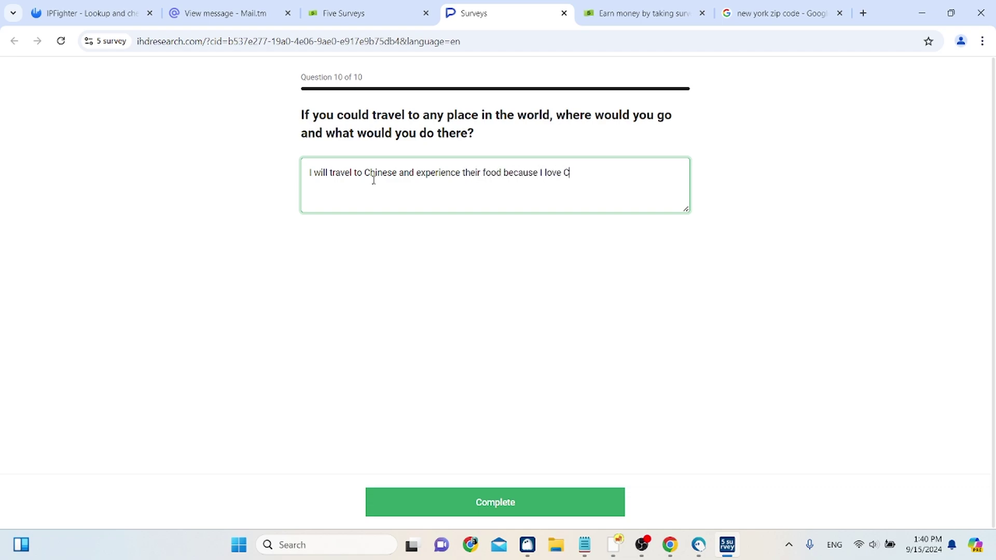
{"action": "left_click", "coordinate": [464, 505]}
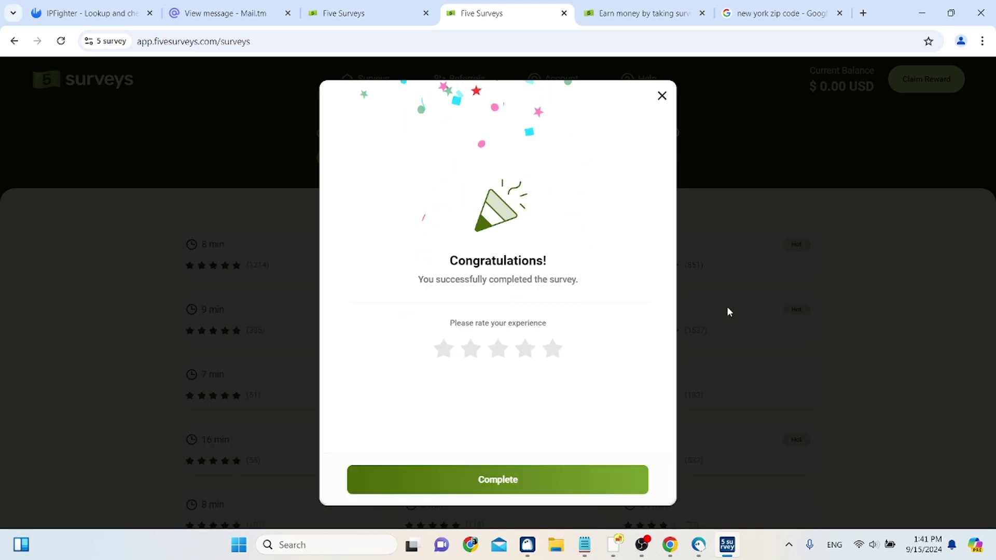
{"action": "left_click", "coordinate": [544, 479]}
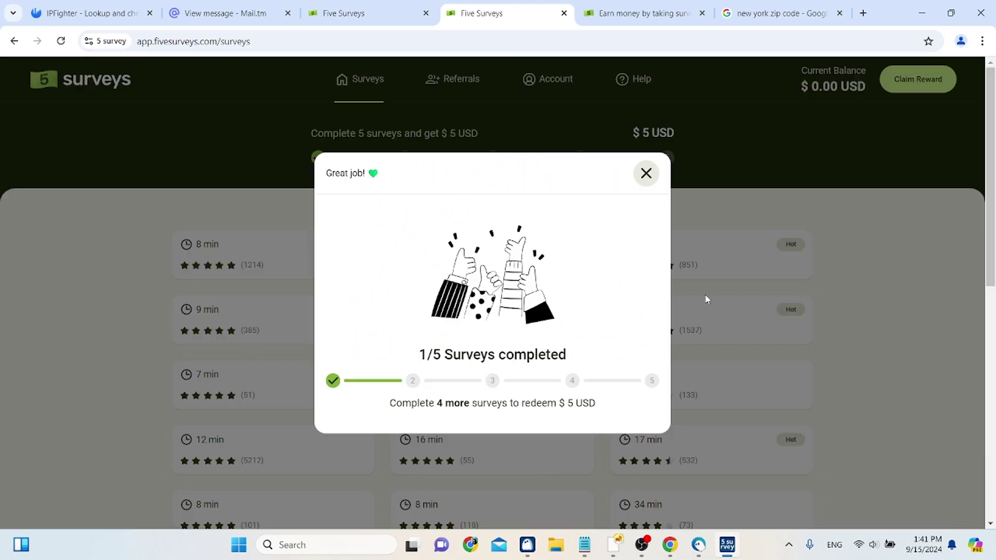
{"action": "left_click", "coordinate": [655, 179]}
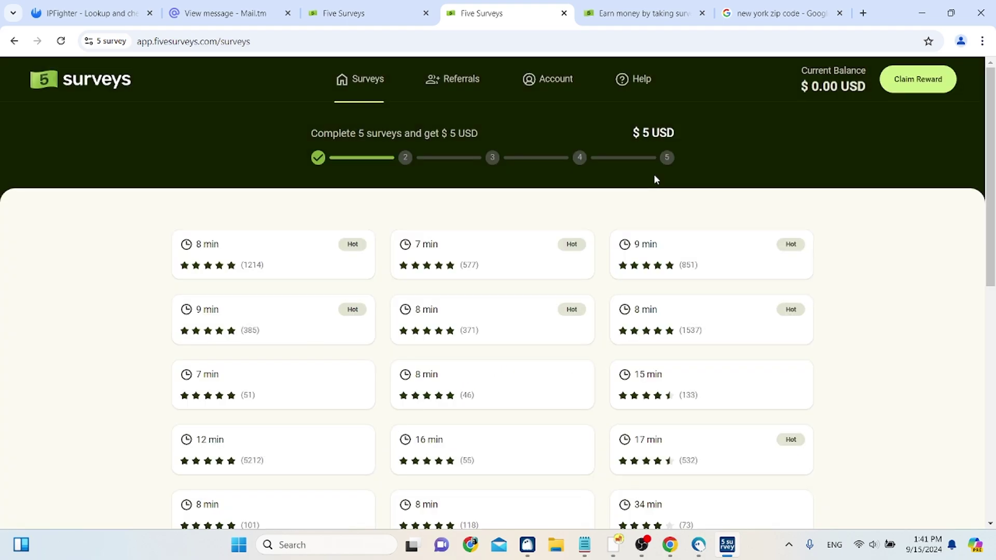
Step: Open the Hot 7 min survey, continue past the general advice, and answer the race qualification question with Asian
{"action": "left_click", "coordinate": [499, 261]}
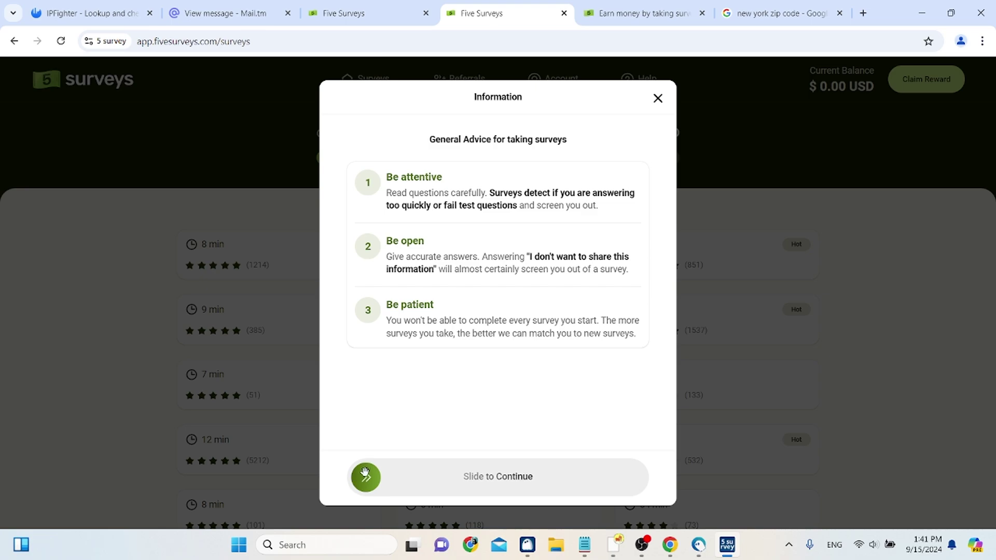
{"action": "left_click_drag", "start_coordinate": [366, 477], "coordinate": [708, 466]}
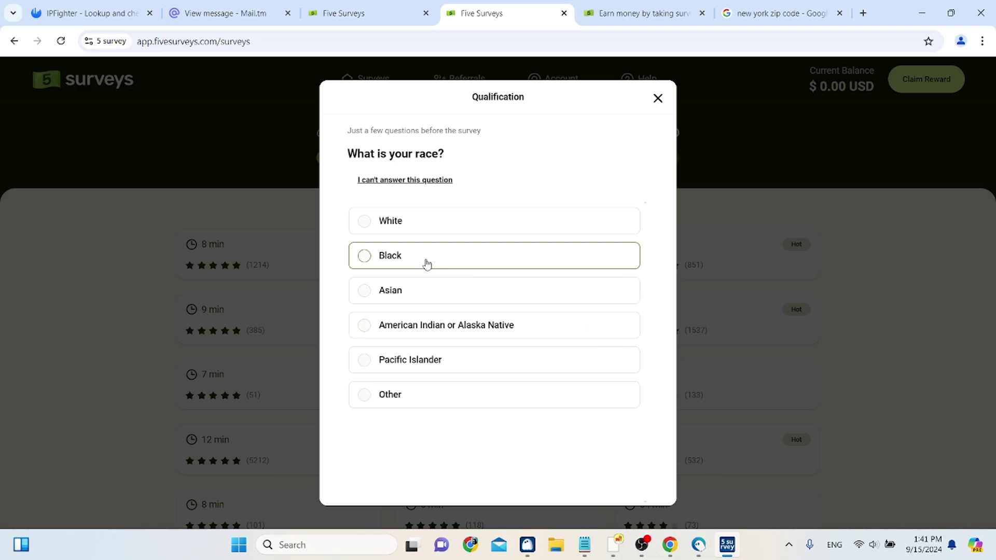
{"action": "left_click", "coordinate": [439, 292]}
{"action": "left_click", "coordinate": [498, 477]}
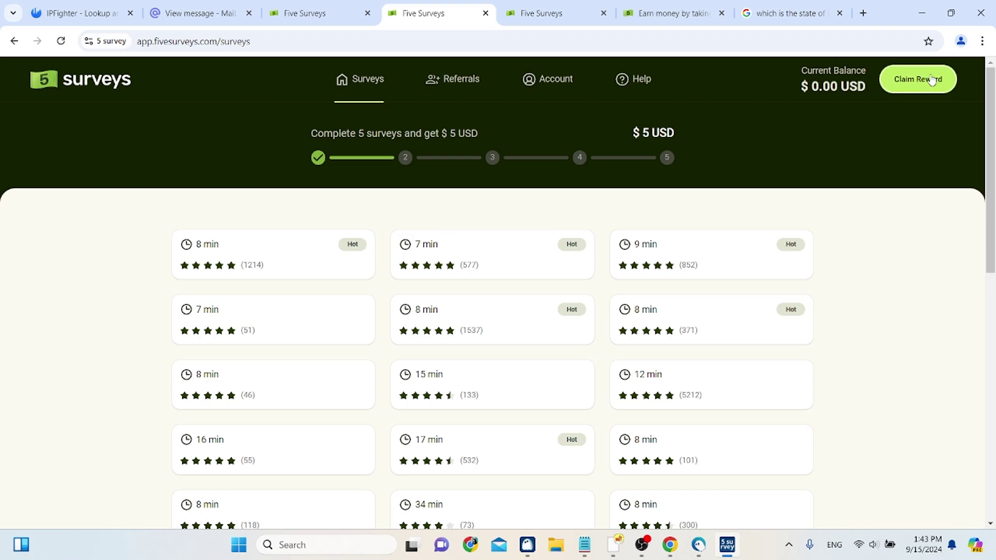
Step: Open the reward selection and view the payout amounts offered for PayPal
{"action": "left_click", "coordinate": [930, 79]}
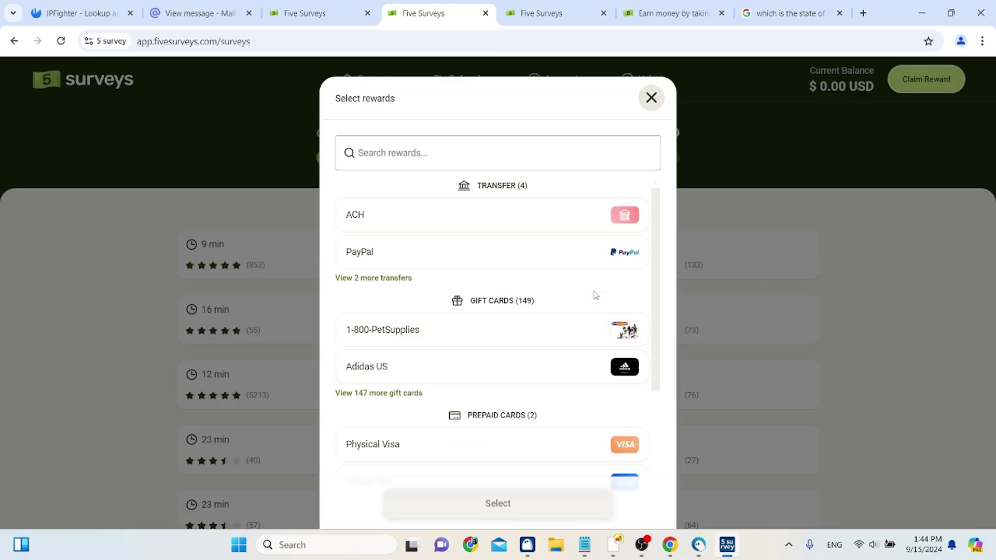
{"action": "left_click", "coordinate": [470, 260]}
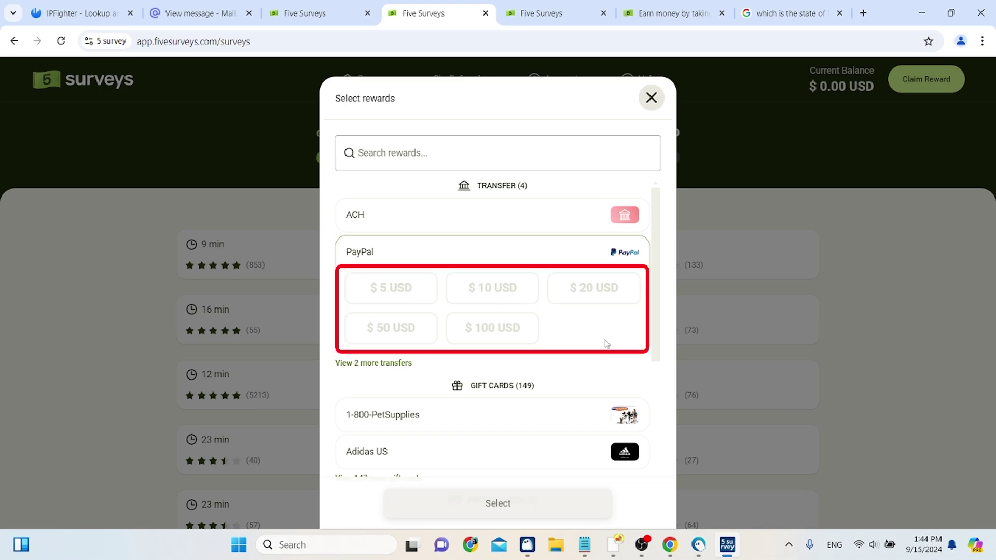
{"action": "scroll", "coordinate": [605, 343], "scroll_direction": "down", "scroll_amount": 3}
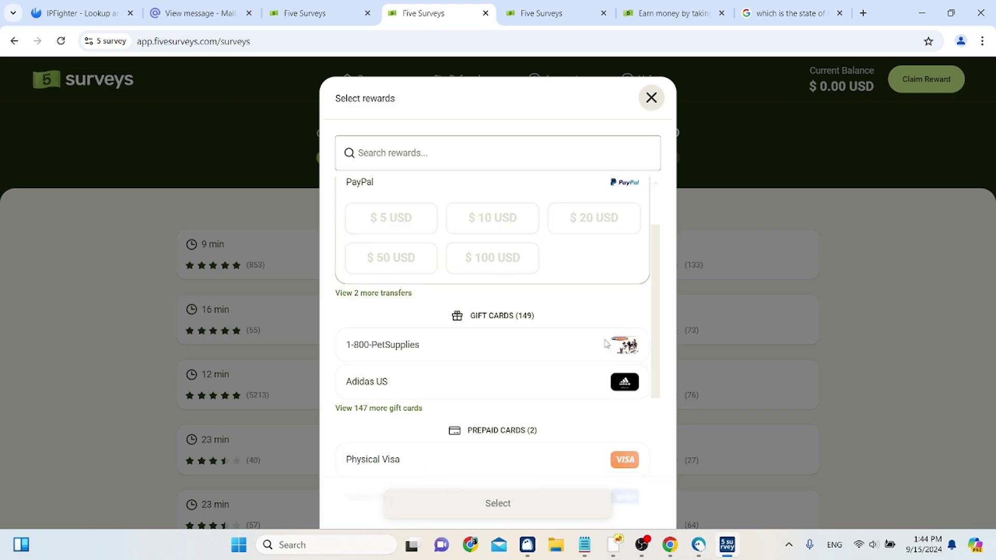
Step: View the full gift card list and the amounts for Airbnb, Albertson's/Safeway US, Amazon.Com and AMC Theatres, and close the reward selection
{"action": "left_click", "coordinate": [397, 297]}
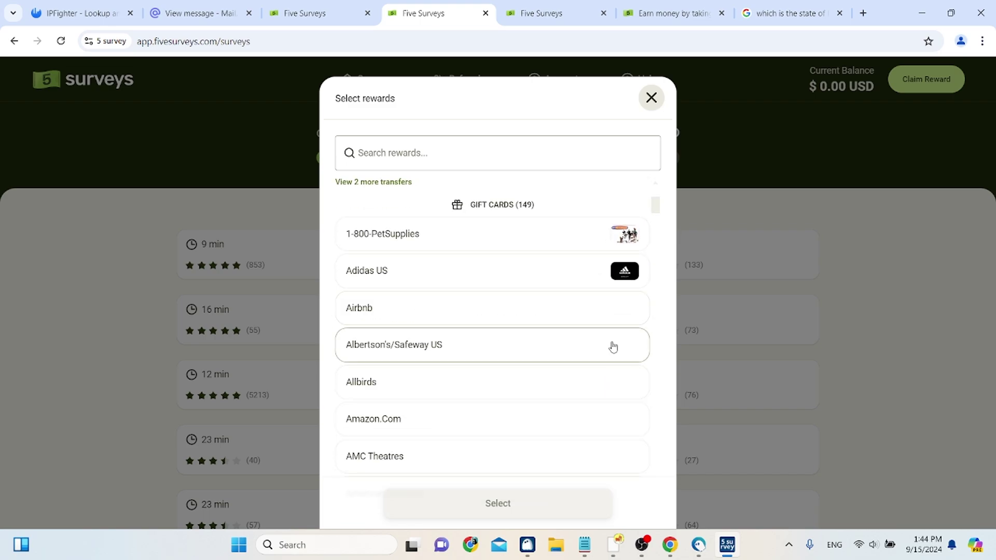
{"action": "left_click", "coordinate": [625, 326]}
{"action": "scroll", "coordinate": [625, 324], "scroll_direction": "down", "scroll_amount": 2}
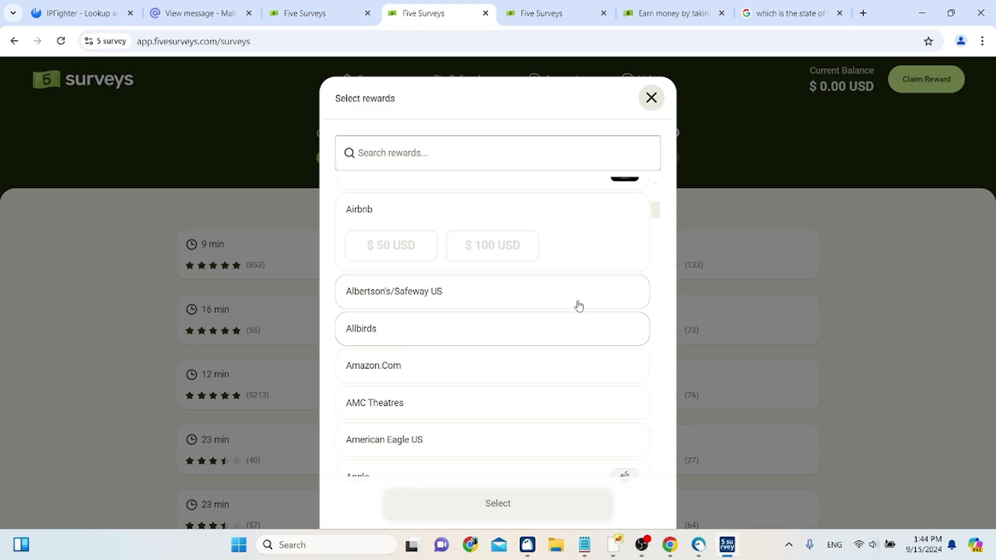
{"action": "left_click", "coordinate": [578, 305]}
{"action": "scroll", "coordinate": [570, 307], "scroll_direction": "down", "scroll_amount": 2}
{"action": "left_click", "coordinate": [566, 309]}
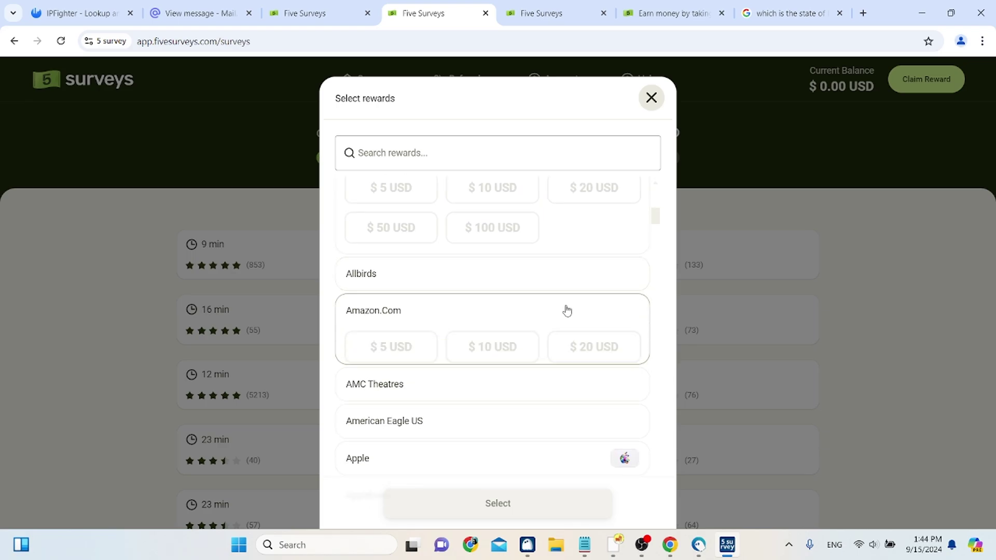
{"action": "scroll", "coordinate": [567, 310], "scroll_direction": "down", "scroll_amount": 1}
{"action": "left_click", "coordinate": [529, 368]}
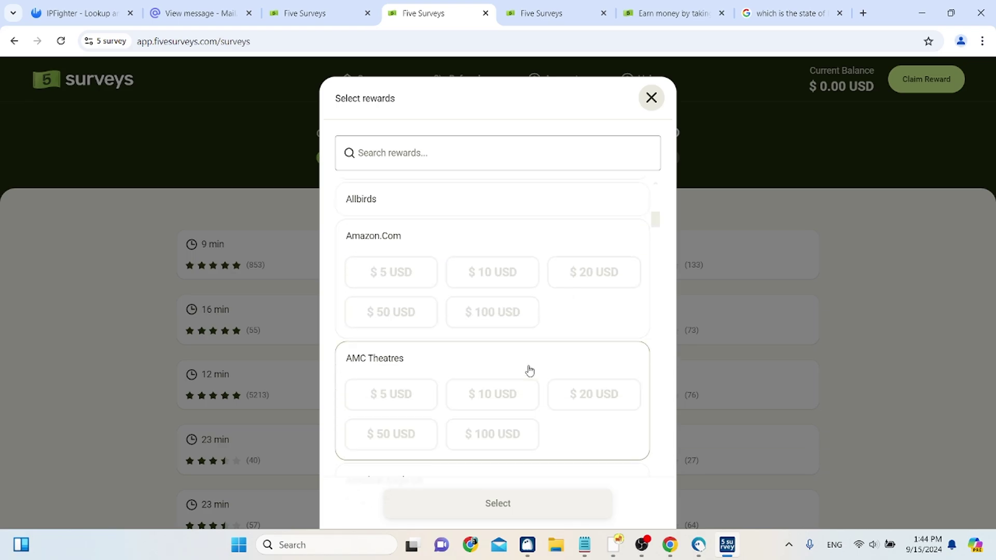
{"action": "scroll", "coordinate": [529, 369], "scroll_direction": "down", "scroll_amount": 2}
{"action": "left_click", "coordinate": [652, 98]}
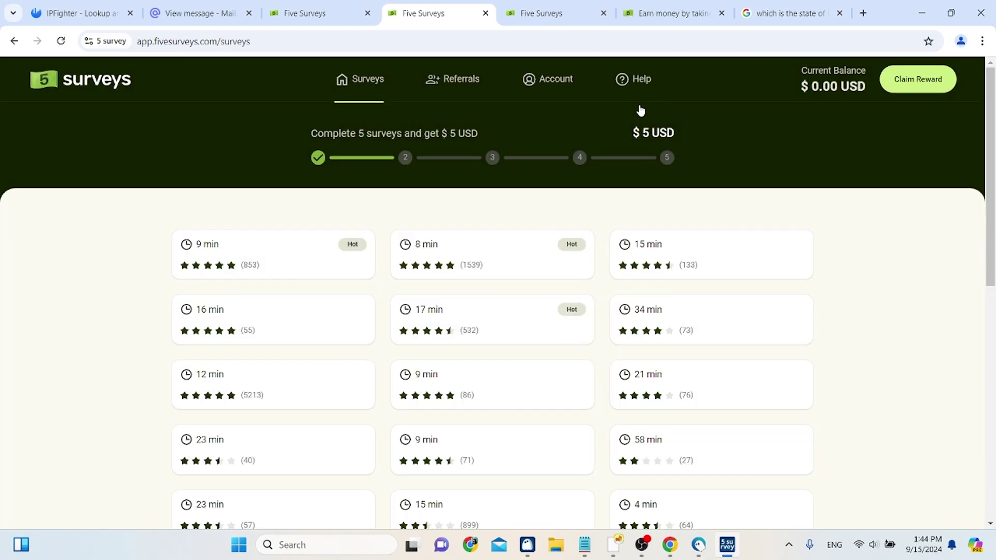
Step: Open the Five Surveys referral page and copy the account's referral link
{"action": "left_click", "coordinate": [447, 94]}
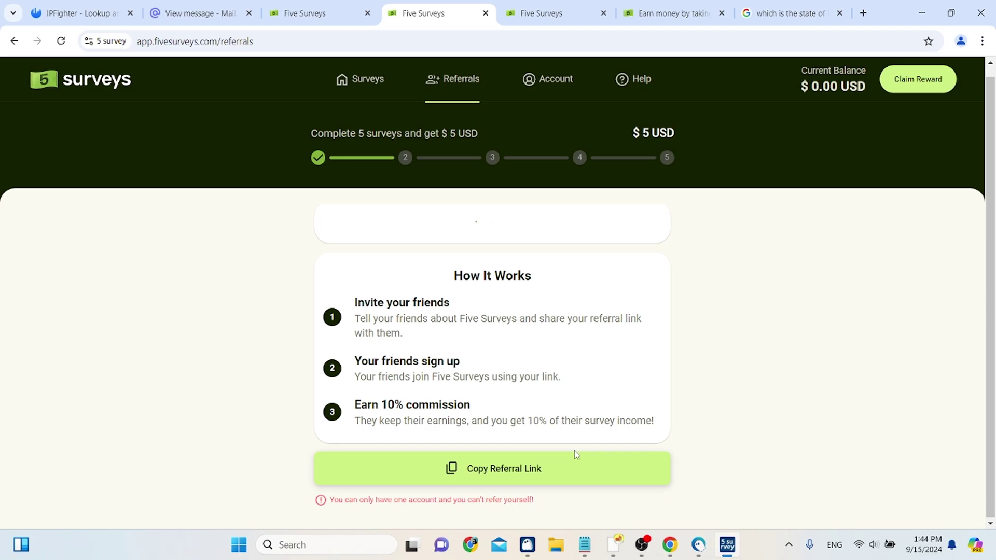
{"action": "scroll", "coordinate": [657, 440], "scroll_direction": "down", "scroll_amount": 1}
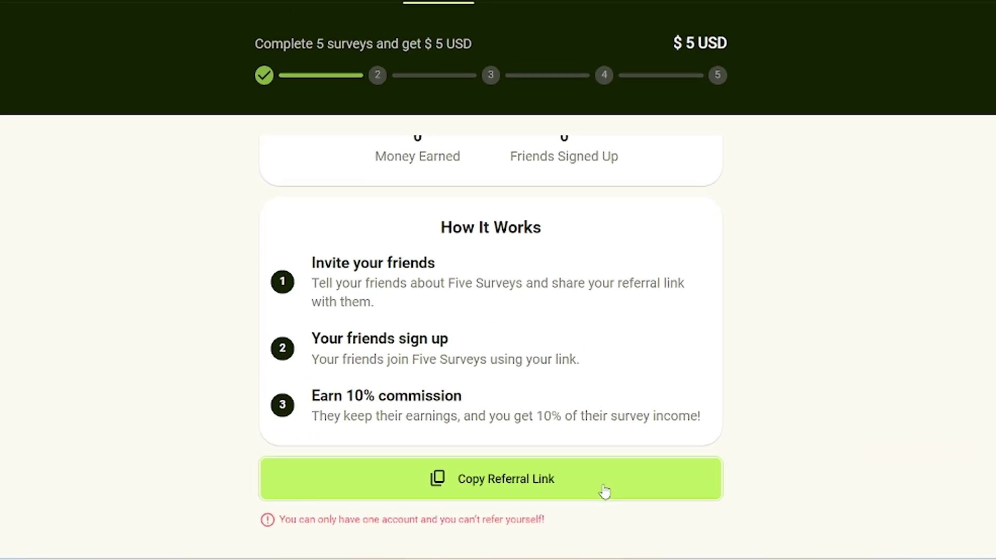
{"action": "left_click", "coordinate": [580, 521]}
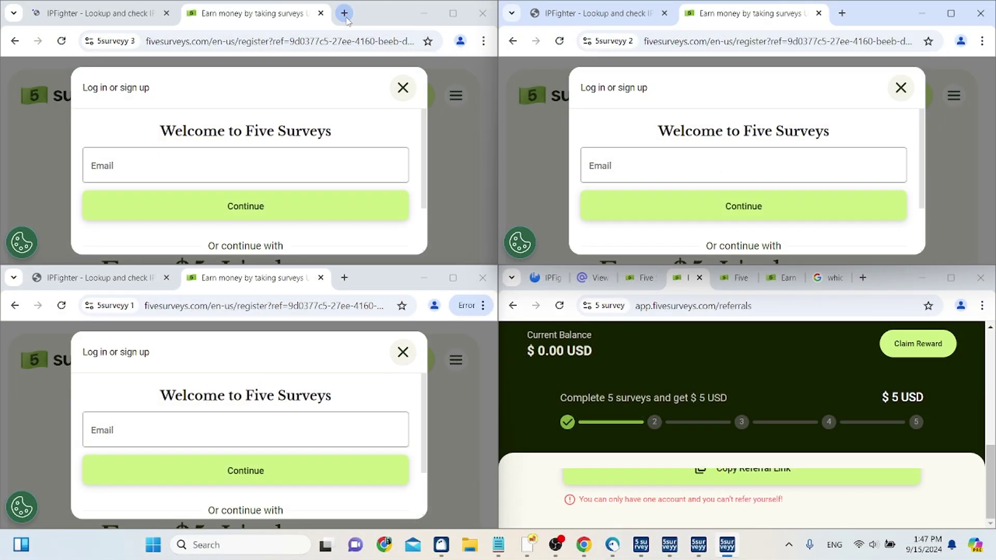
Step: Open mail.tm in a new tab of the 5surveyy 3 browser profile
{"action": "left_click", "coordinate": [345, 16]}
{"action": "type", "text": "mail.tm"}
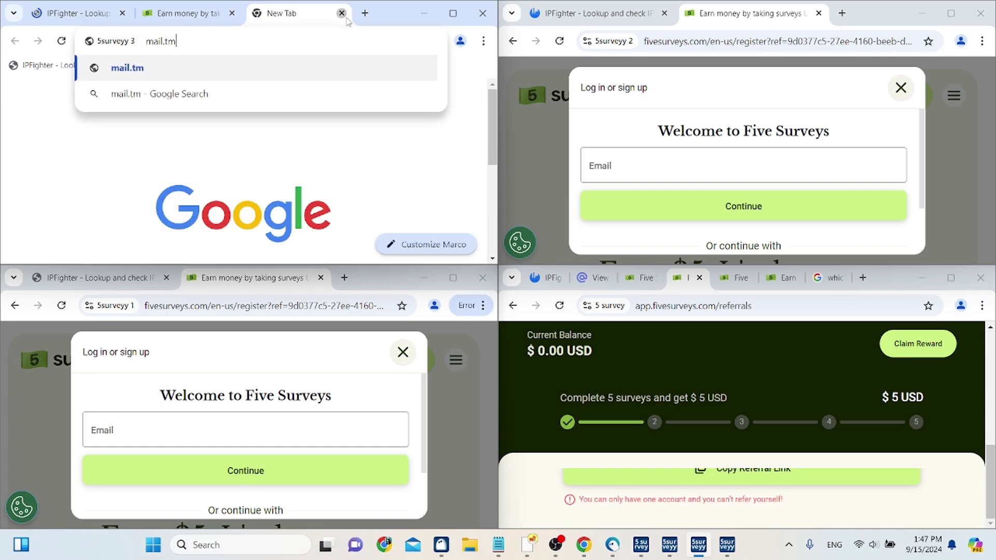
{"action": "left_click", "coordinate": [343, 15]}
{"action": "left_click", "coordinate": [345, 13]}
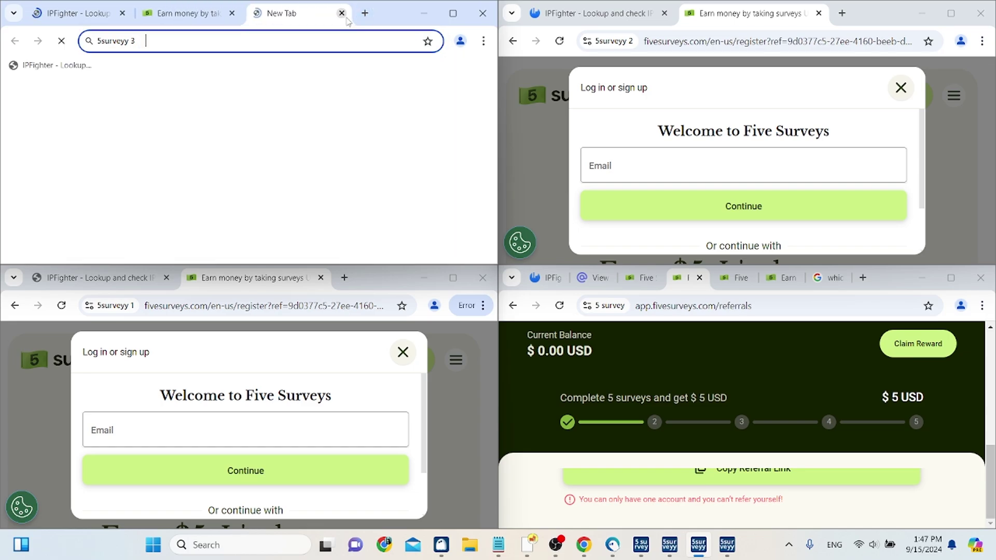
{"action": "type", "text": "mail.tm"}
{"action": "key", "text": "Return"}
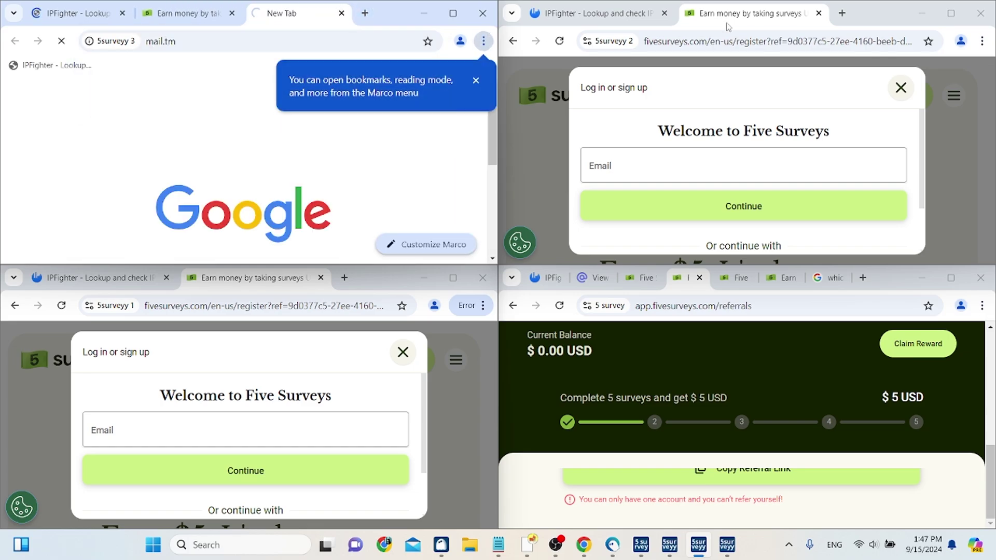
Step: Open mail.tm in new tabs of the 5surveyy 2 and 5surveyy 1 browser profiles
{"action": "left_click", "coordinate": [842, 14]}
{"action": "type", "text": "mail.tm"}
{"action": "key", "text": "Return"}
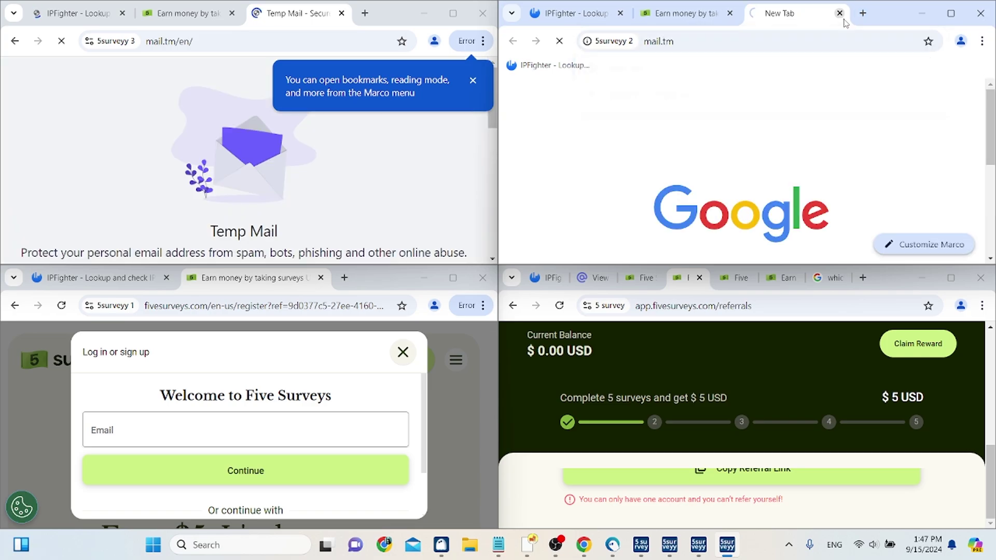
{"action": "left_click", "coordinate": [344, 278]}
{"action": "type", "text": "mail.tm"}
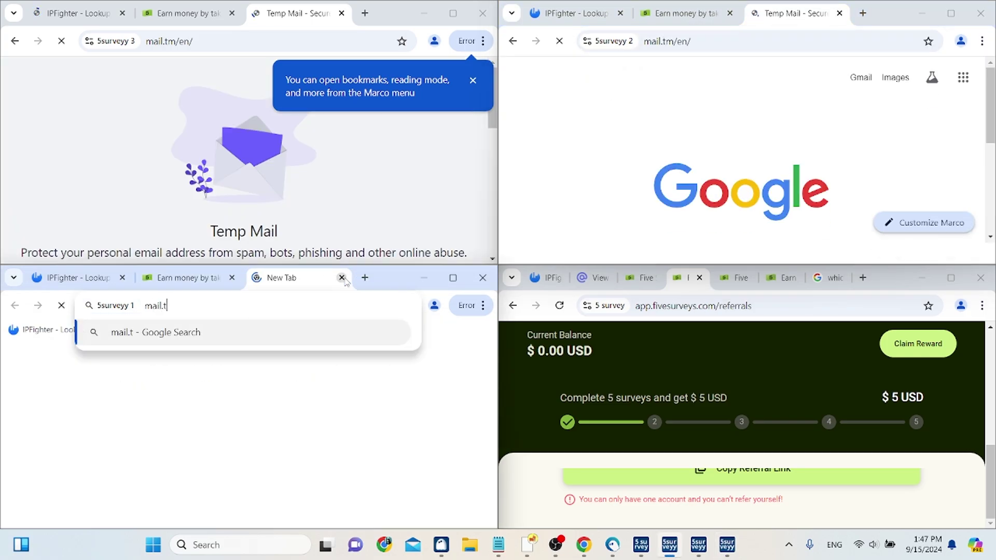
{"action": "key", "text": "Return"}
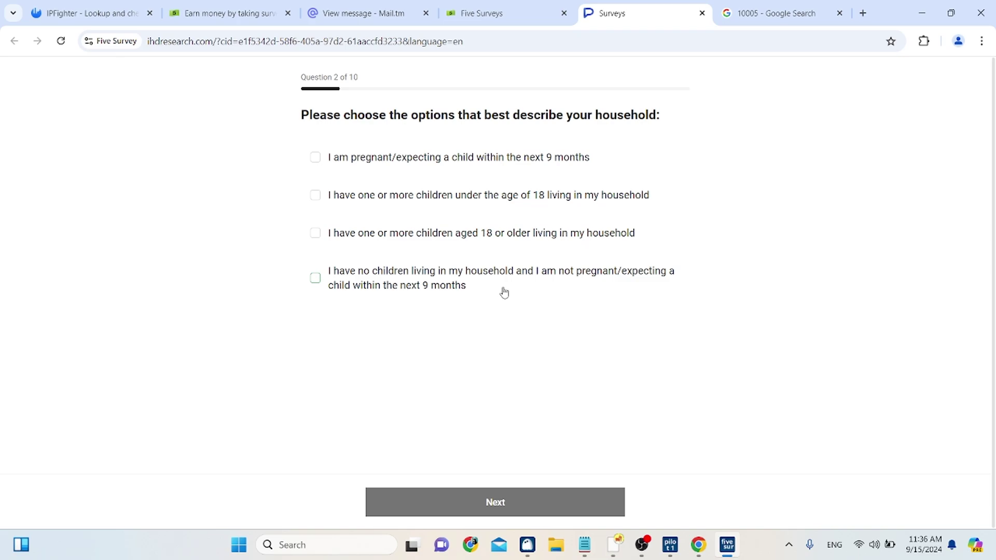
Step: Answer questions 2 to 4 with no children and not expecting, Bachelor's degree, and household income of $20,000 to $24,999
{"action": "left_click", "coordinate": [504, 292]}
{"action": "left_click", "coordinate": [497, 504]}
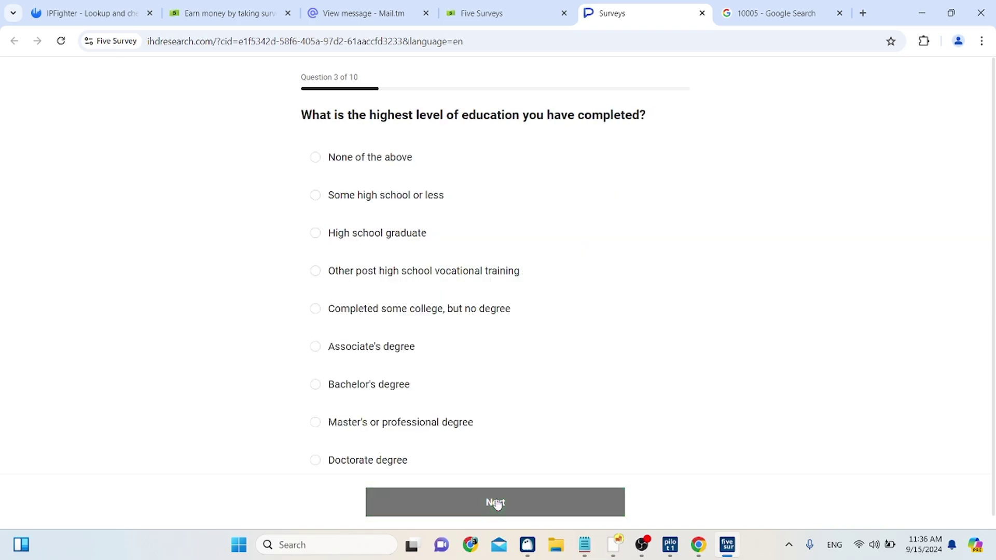
{"action": "left_click", "coordinate": [398, 386]}
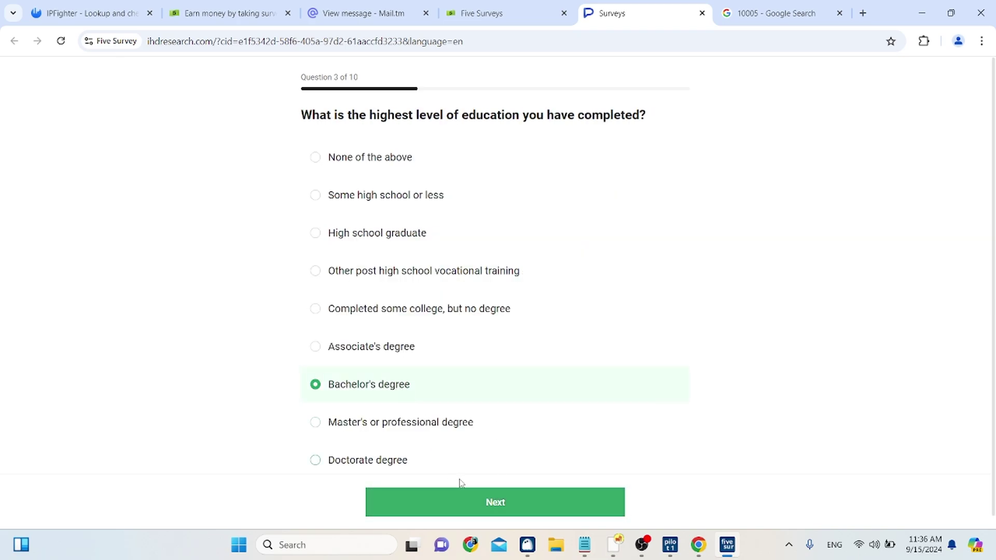
{"action": "left_click", "coordinate": [463, 517]}
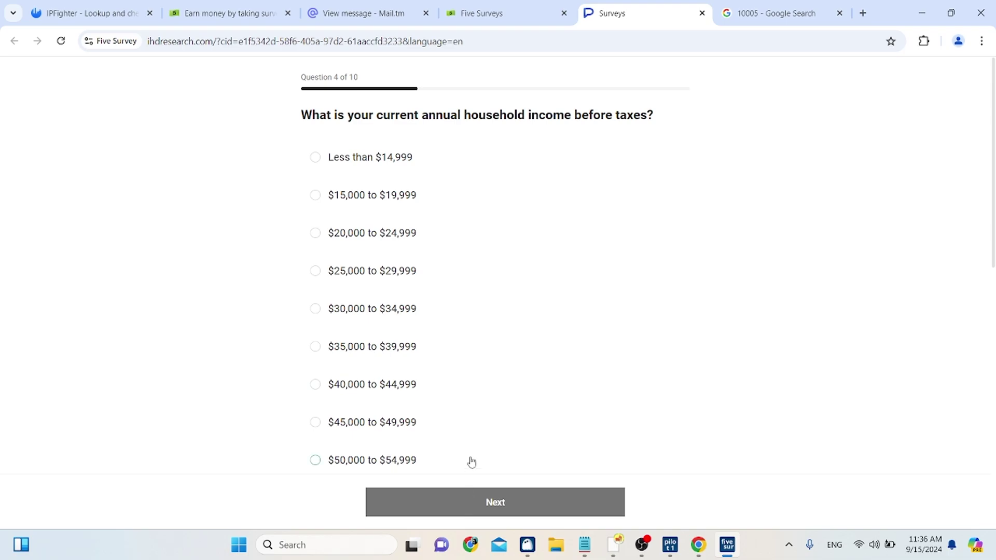
{"action": "left_click", "coordinate": [413, 241]}
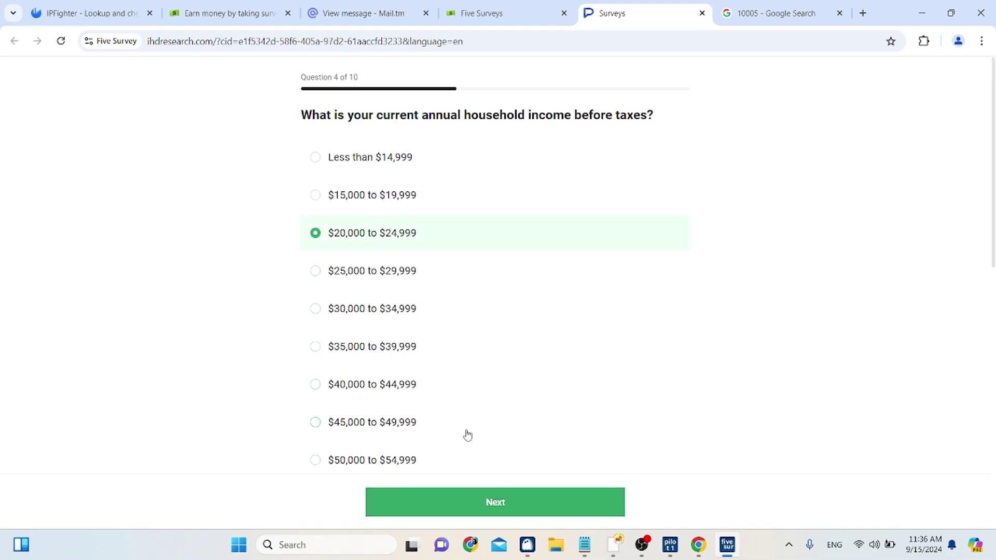
{"action": "left_click", "coordinate": [469, 501]}
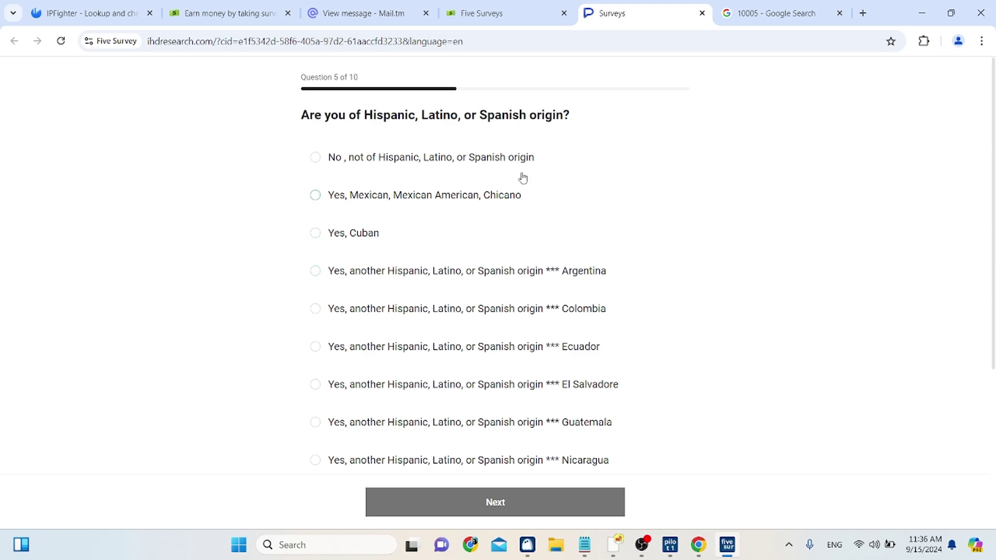
Step: Answer the origin question as not Hispanic, Latino, or Spanish, and select Asian Vietnamese as the race
{"action": "left_click", "coordinate": [510, 161]}
{"action": "left_click", "coordinate": [551, 508]}
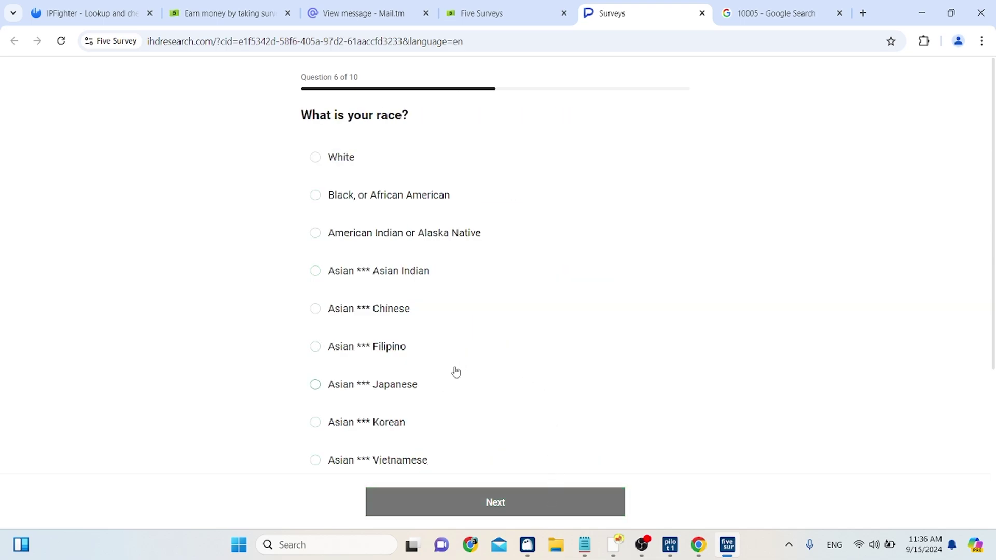
{"action": "scroll", "coordinate": [446, 403], "scroll_direction": "down", "scroll_amount": 1}
{"action": "left_click", "coordinate": [434, 430]}
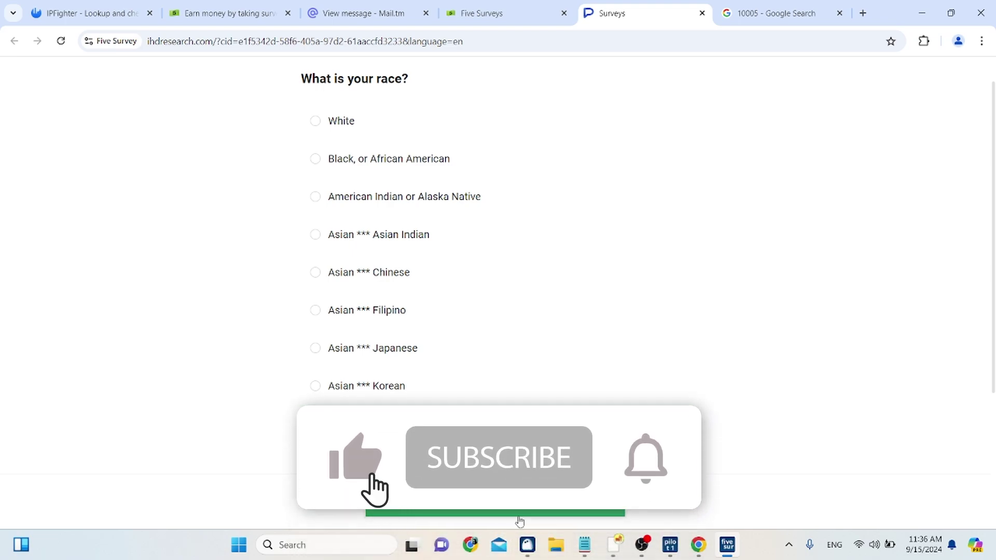